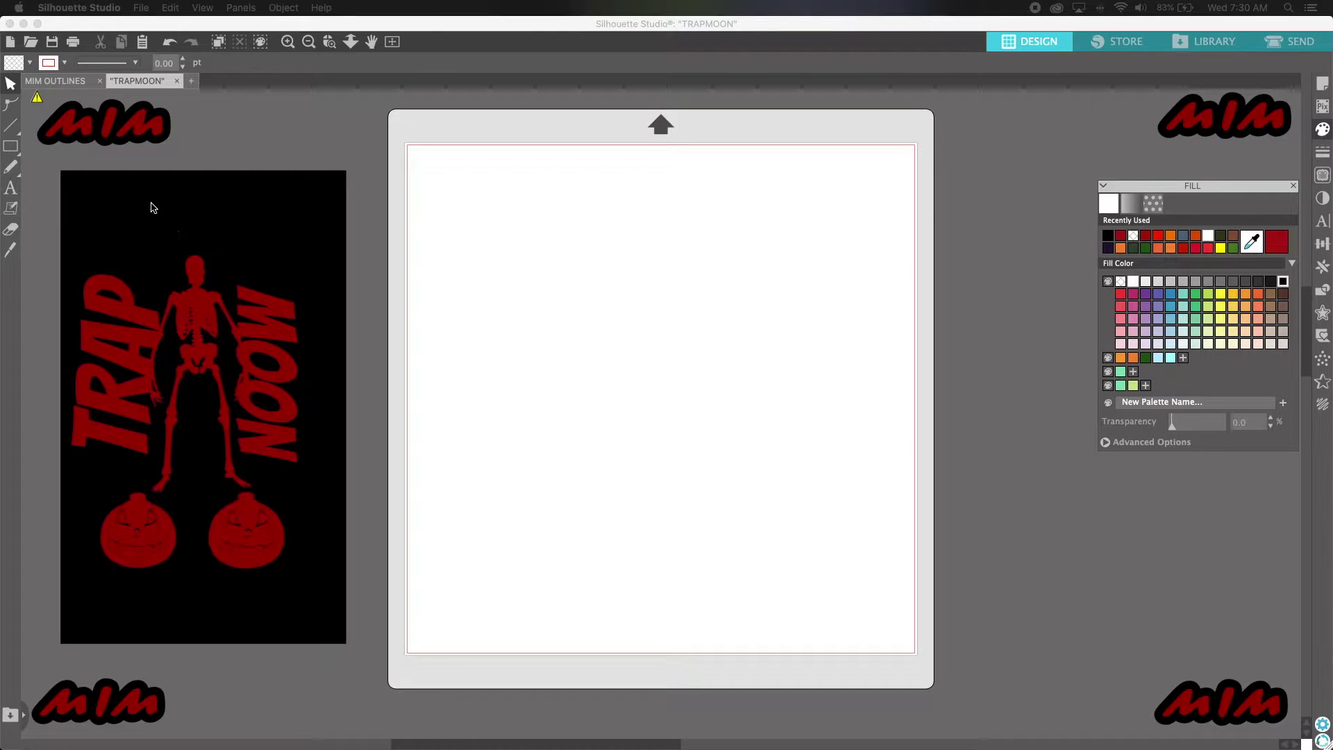
- Reposition the TRAP MOON image beside the mat and fit a trace area of about 6.99 by 11.80 in over it
click(639, 116)
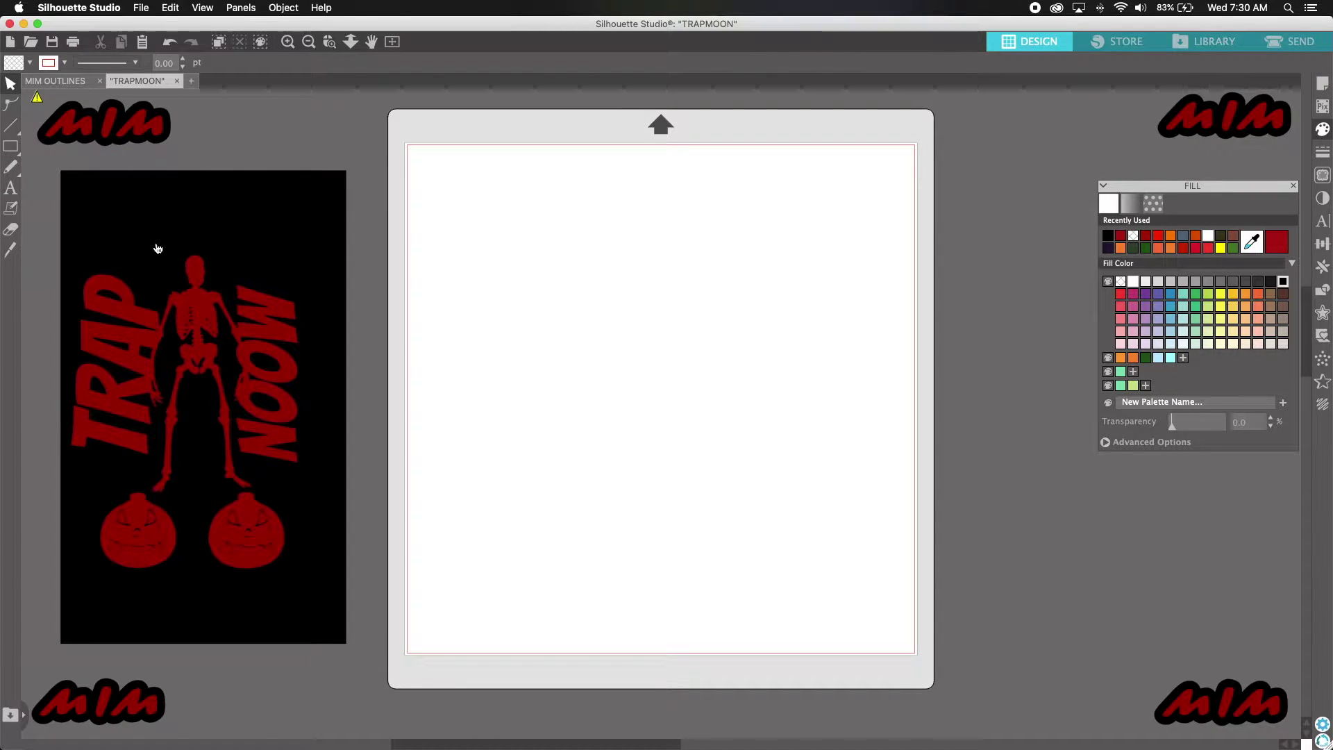
drag(158, 248, 196, 236)
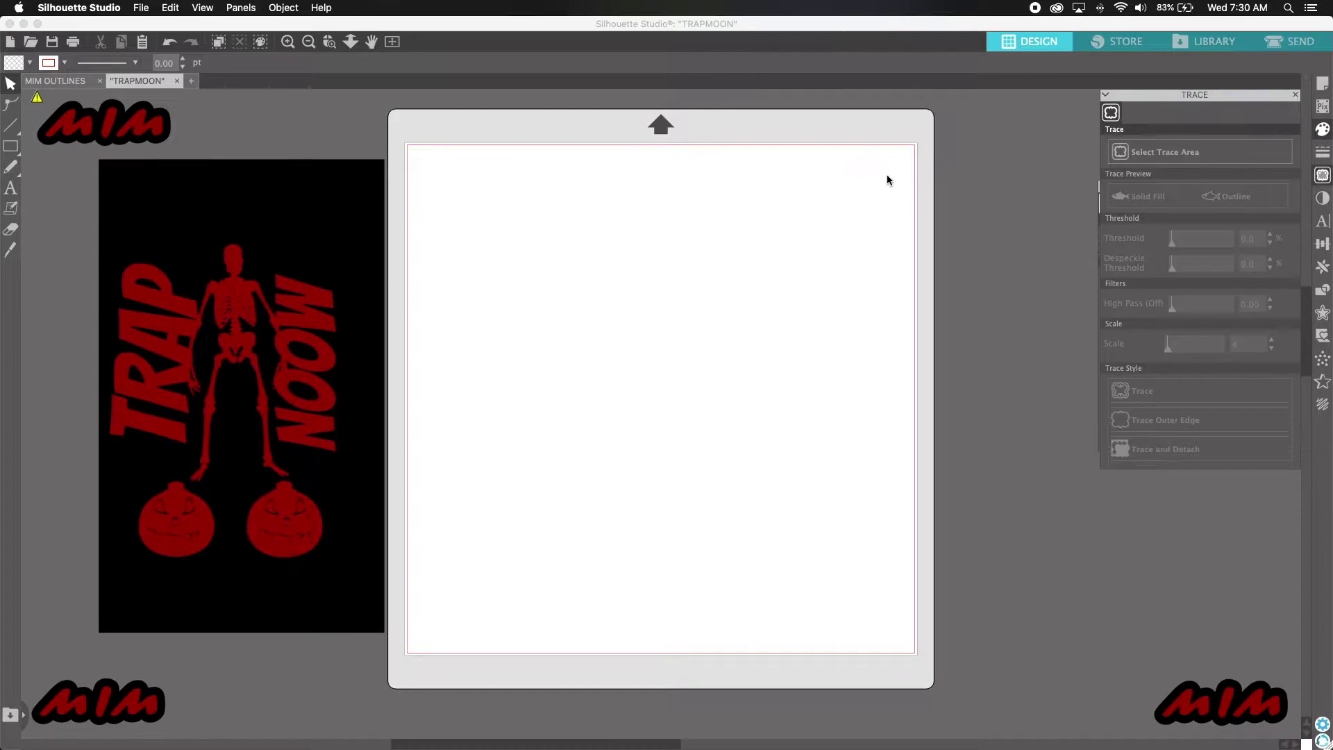
click(1139, 157)
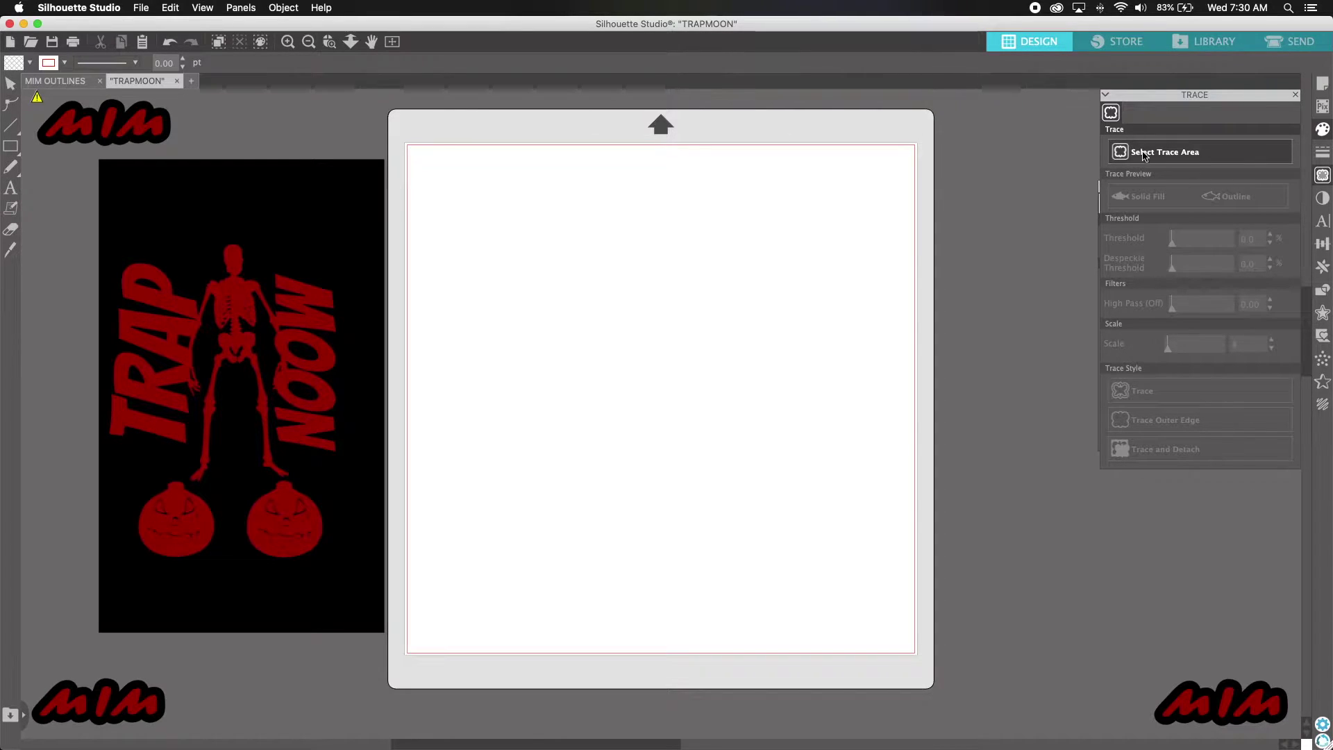
mouse_move(393, 123)
mouse_down()
mouse_move(434, 387)
mouse_move(288, 685)
mouse_move(82, 660)
mouse_up()
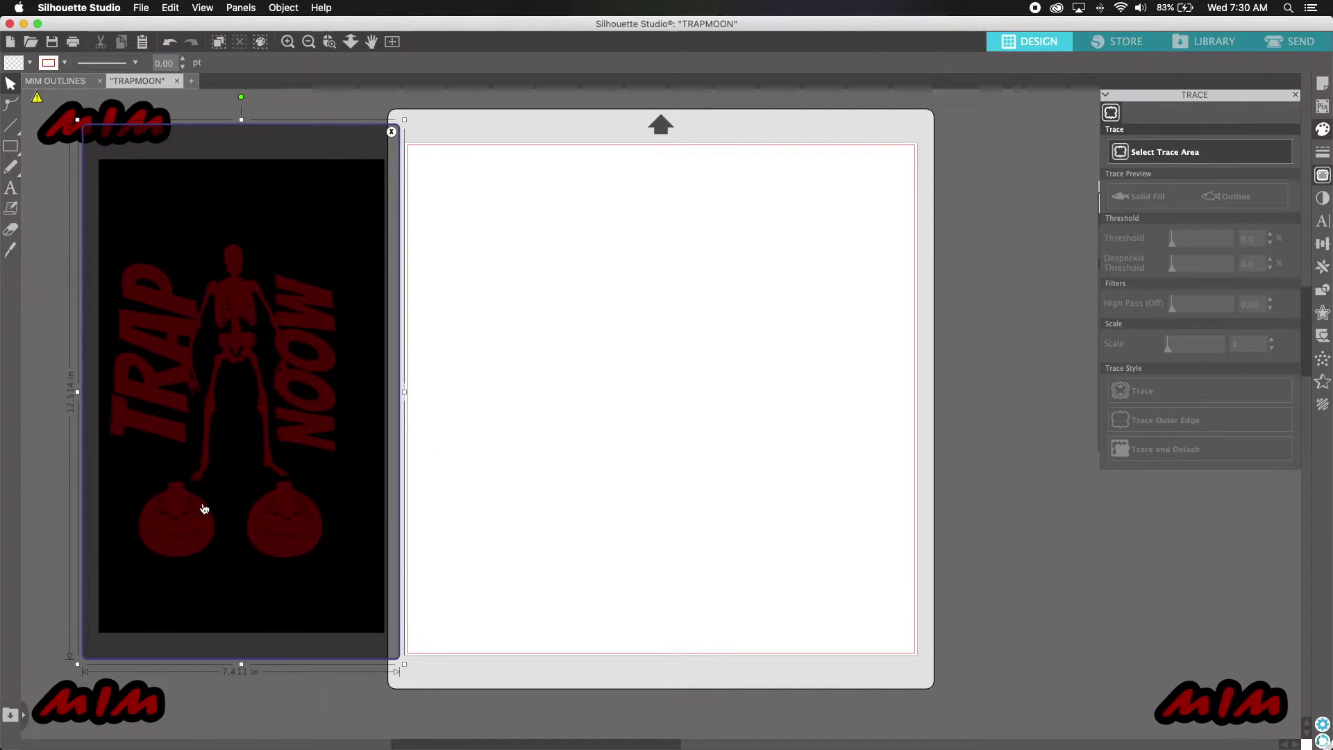
drag(77, 123, 95, 150)
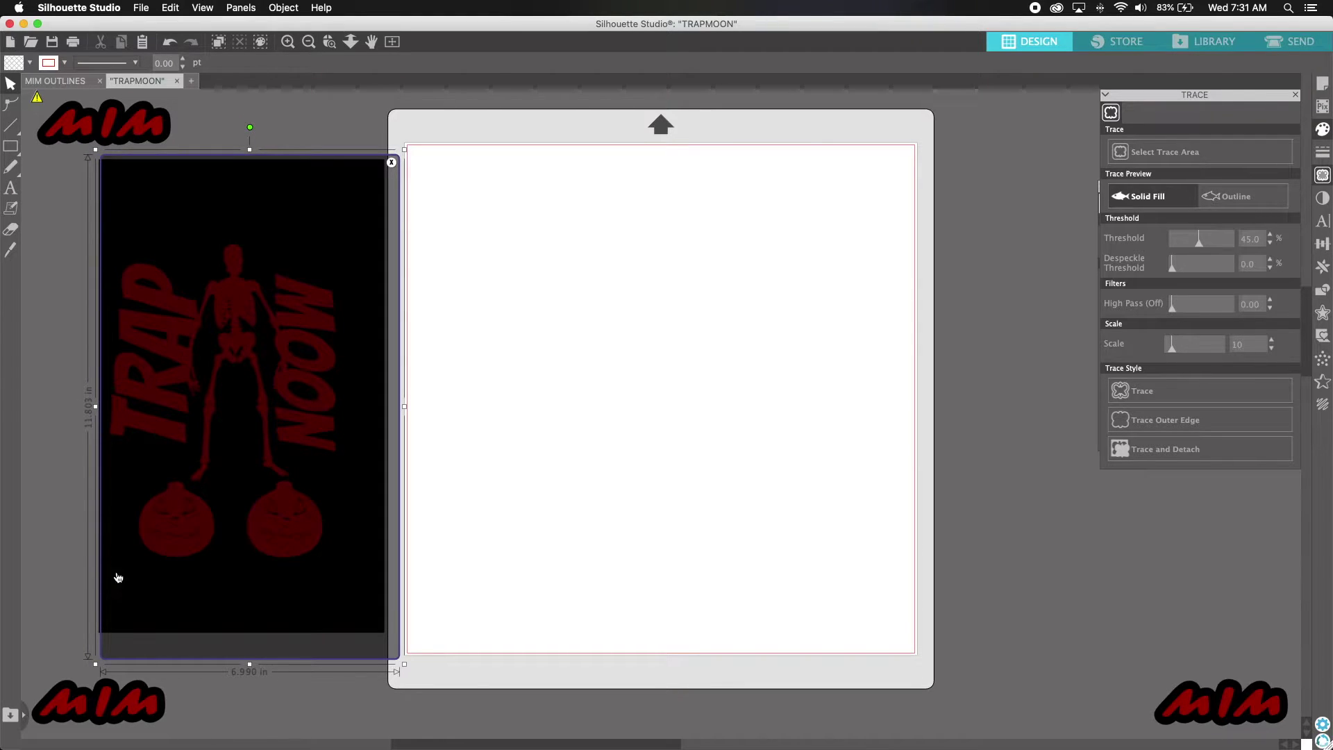
drag(161, 542, 154, 539)
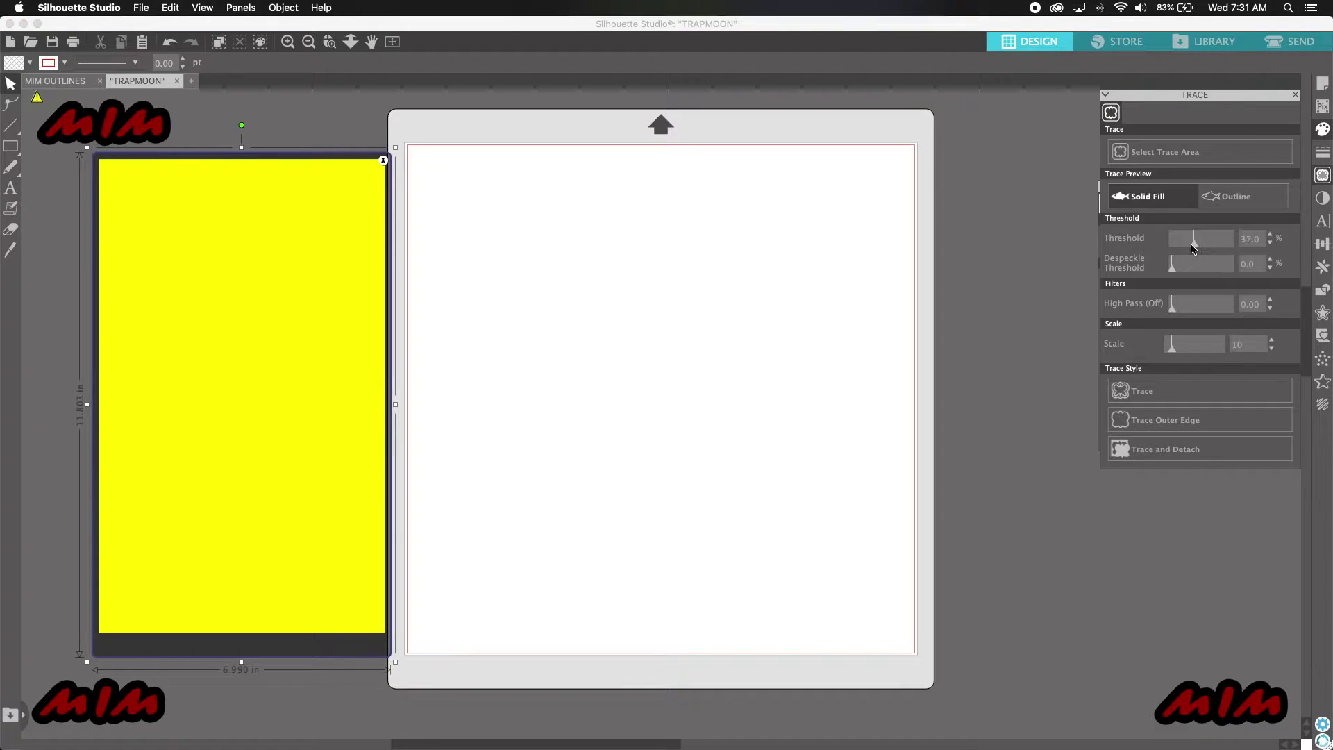
- Trace the image outlines at a 16% threshold, and separate the image from the traced outlines
drag(1190, 248, 1182, 249)
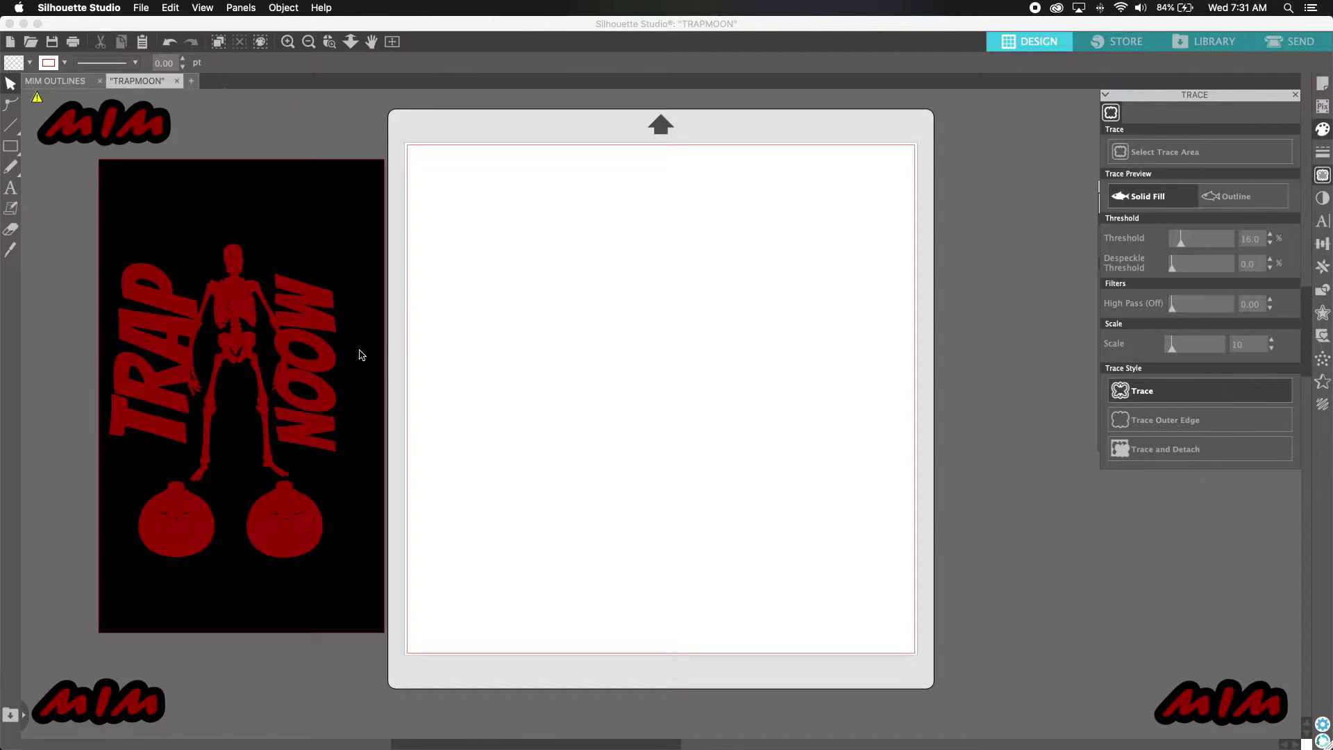
mouse_move(357, 354)
mouse_down()
mouse_move(810, 419)
mouse_move(769, 396)
mouse_up()
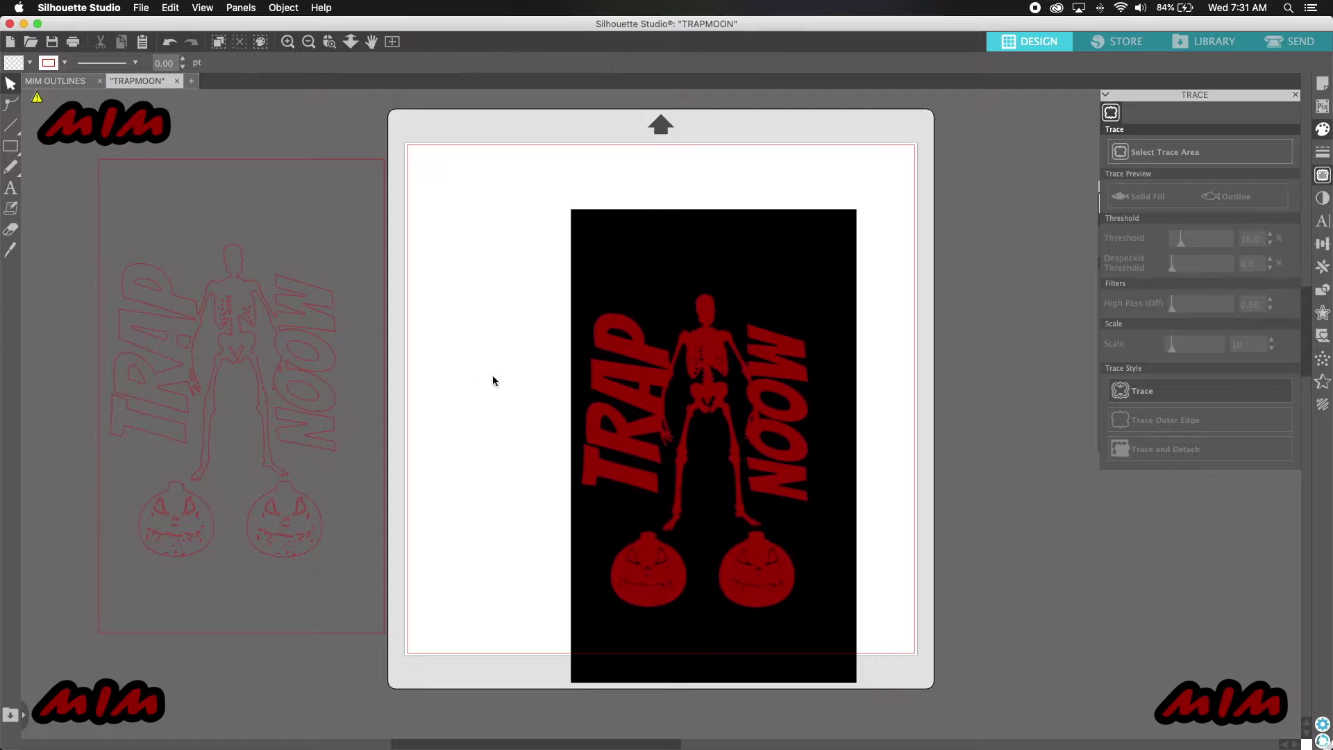
drag(342, 411, 552, 414)
drag(663, 429, 794, 428)
- Delete the traced outlines of the TRAP MOON artwork
click(603, 405)
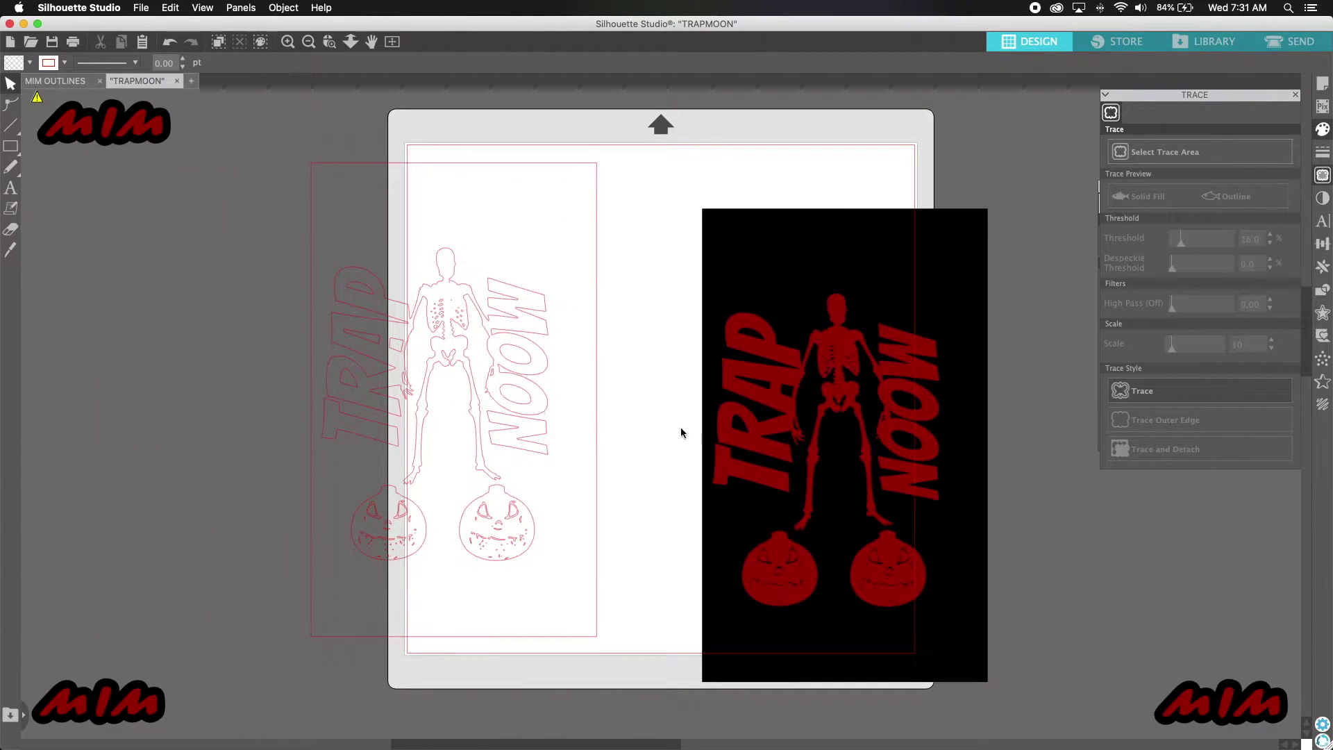
click(597, 425)
key(Delete)
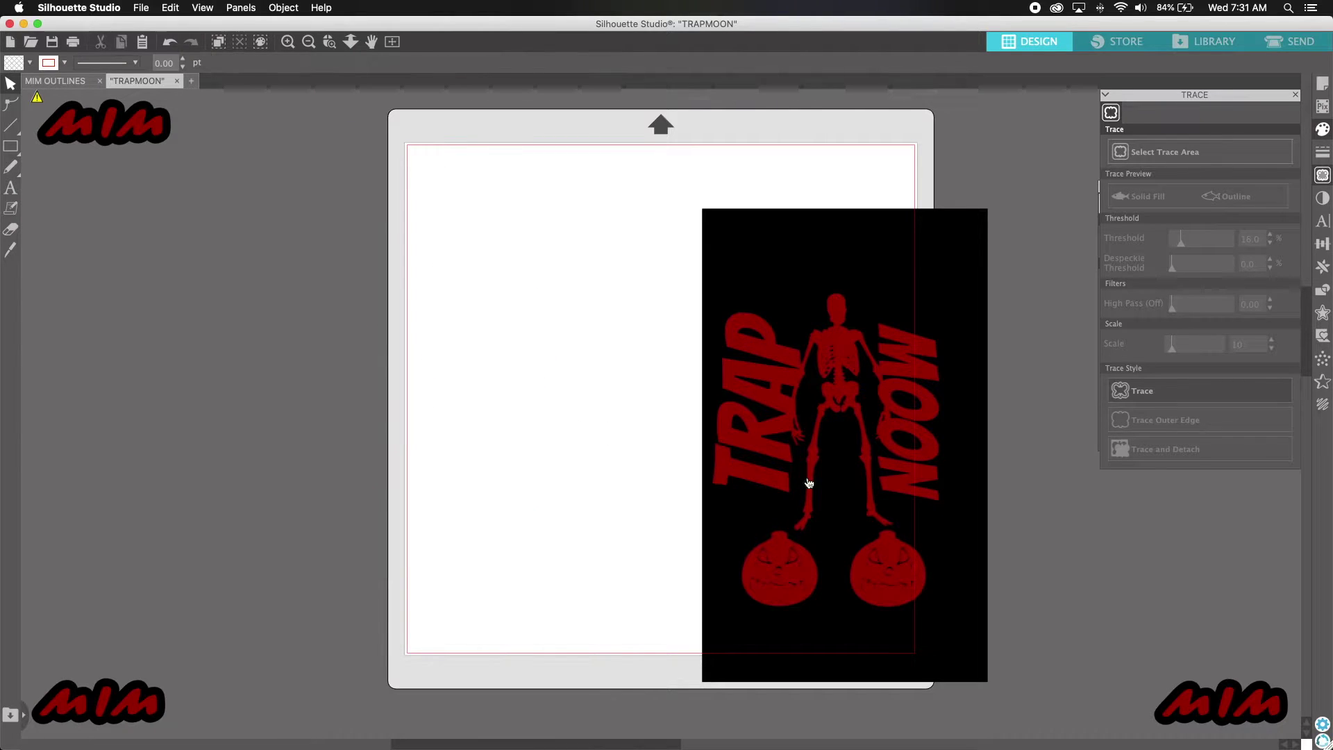
- Move the image onto the mat and mark a trace area about 10.8 in tall that covers most of it
mouse_move(812, 483)
mouse_down()
mouse_move(656, 414)
mouse_move(613, 422)
mouse_up()
click(1164, 151)
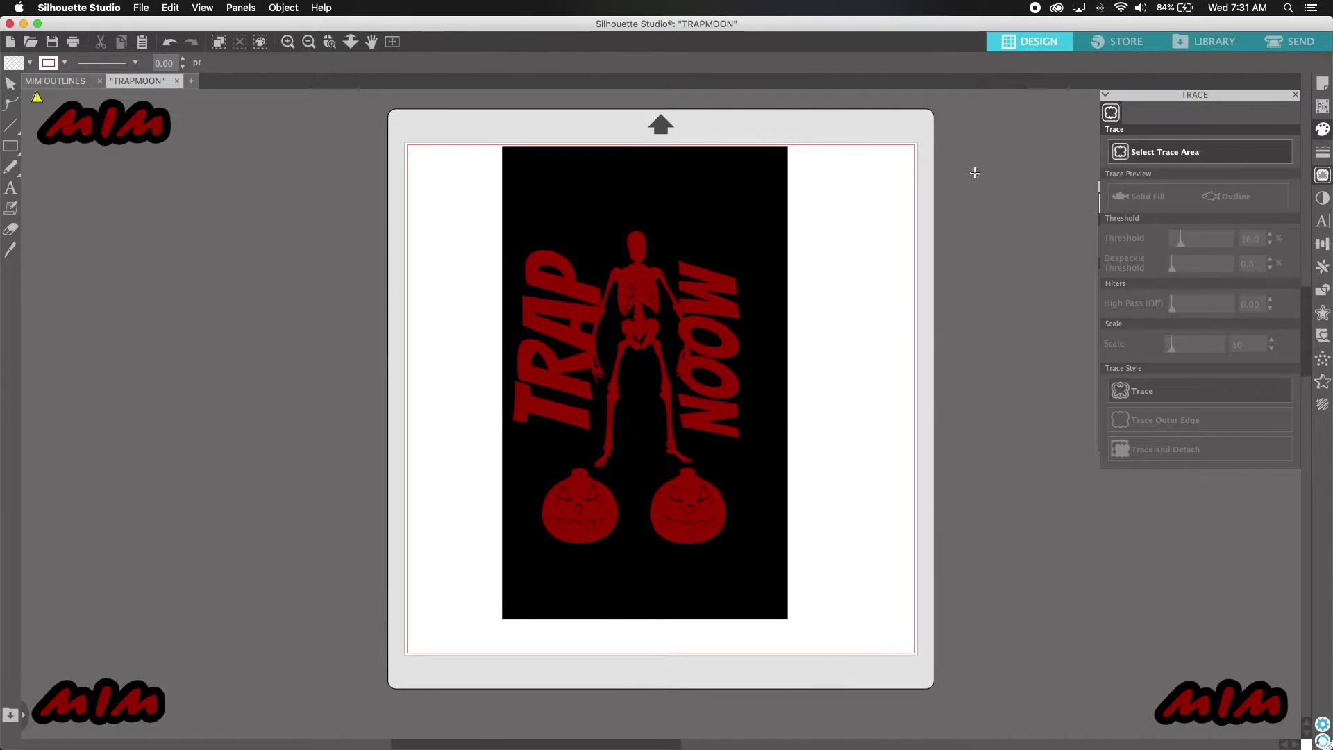
mouse_move(810, 139)
mouse_down()
mouse_move(580, 548)
mouse_move(475, 600)
mouse_up()
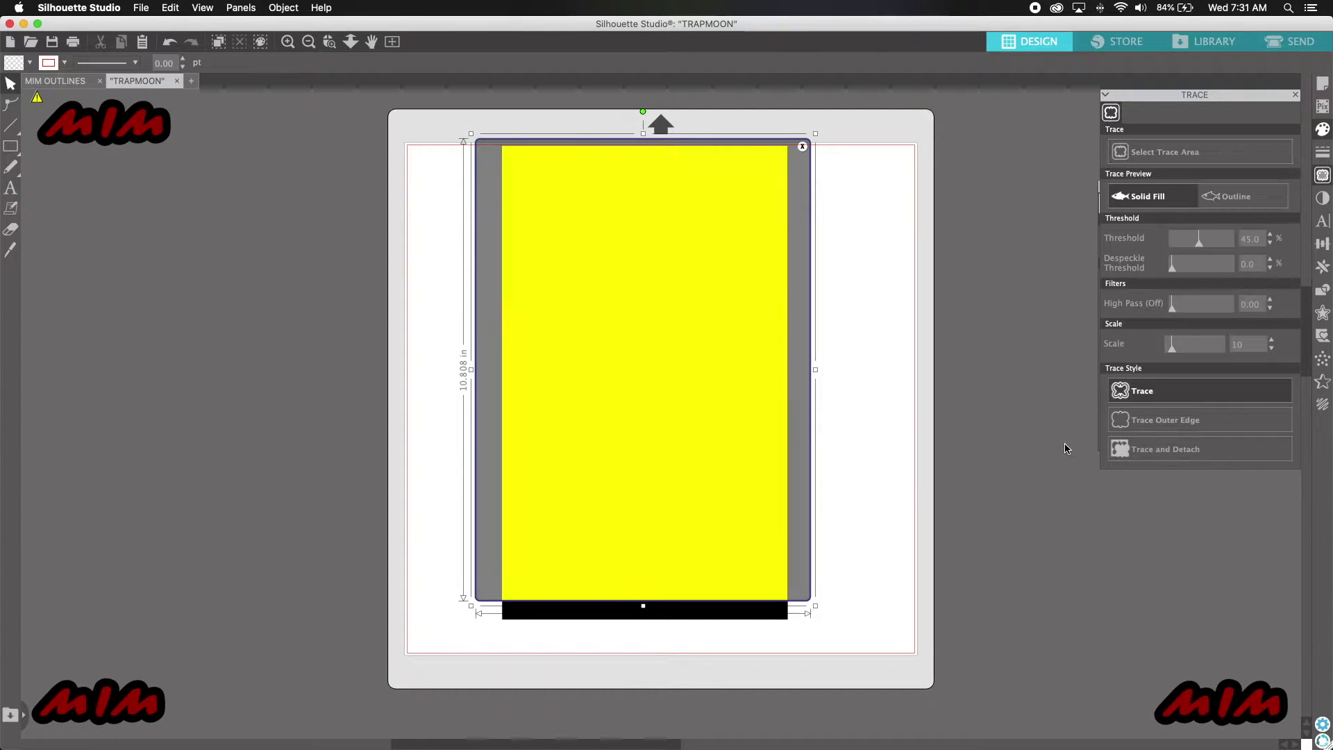
- Set the trace threshold to 17% and apply Trace and Detach to the artwork
click(1173, 450)
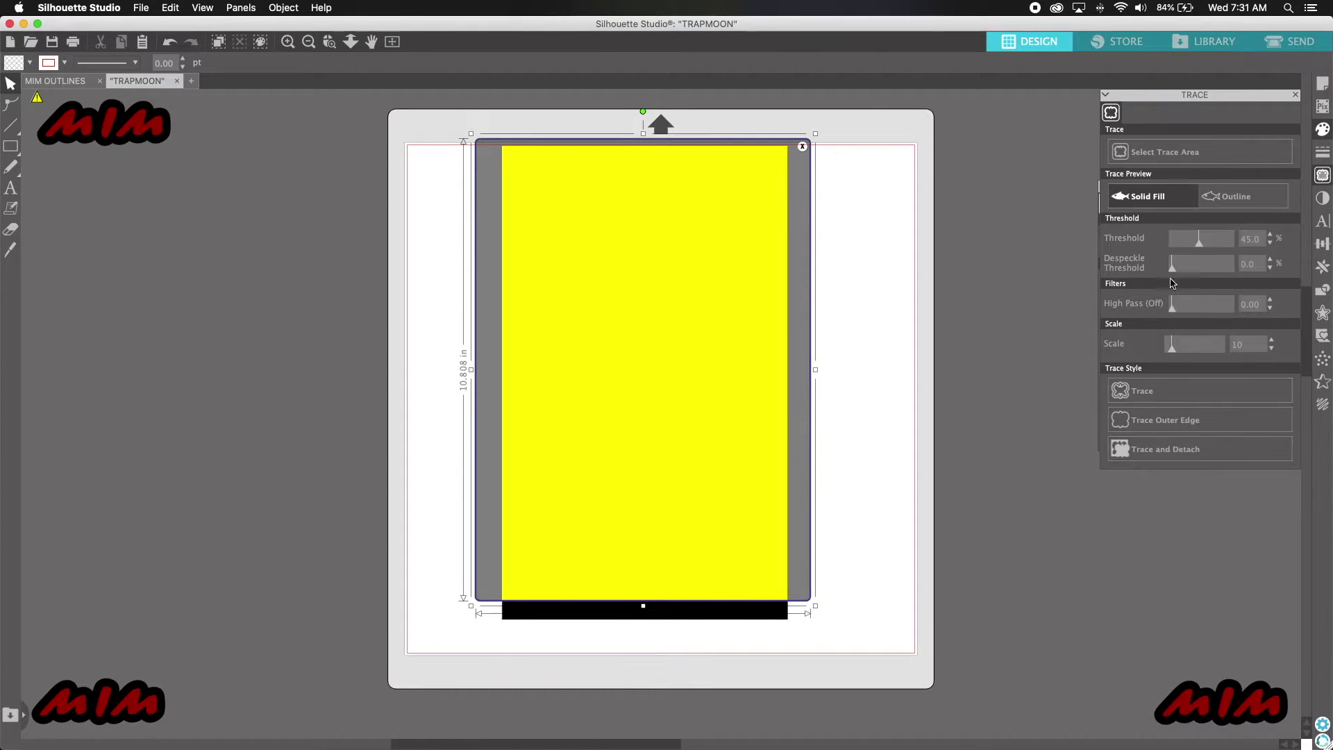
click(1272, 245)
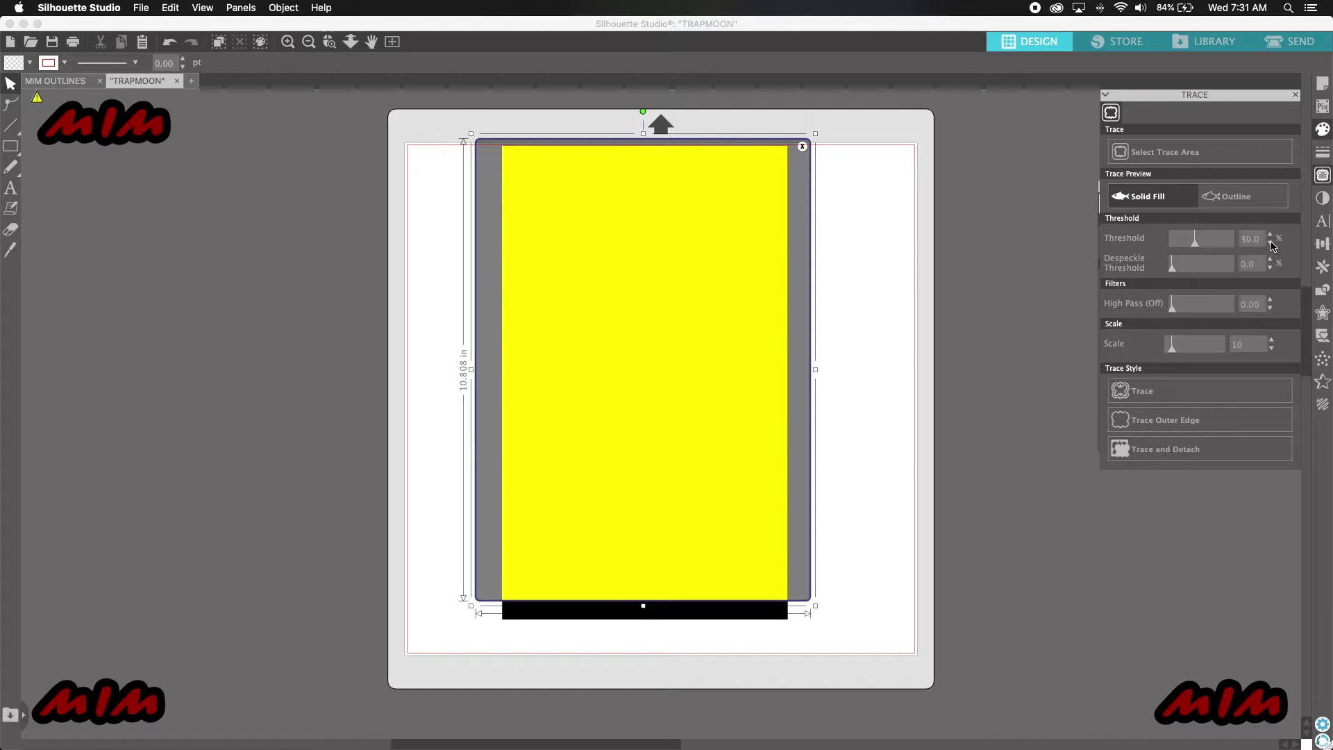
drag(1194, 244, 1180, 246)
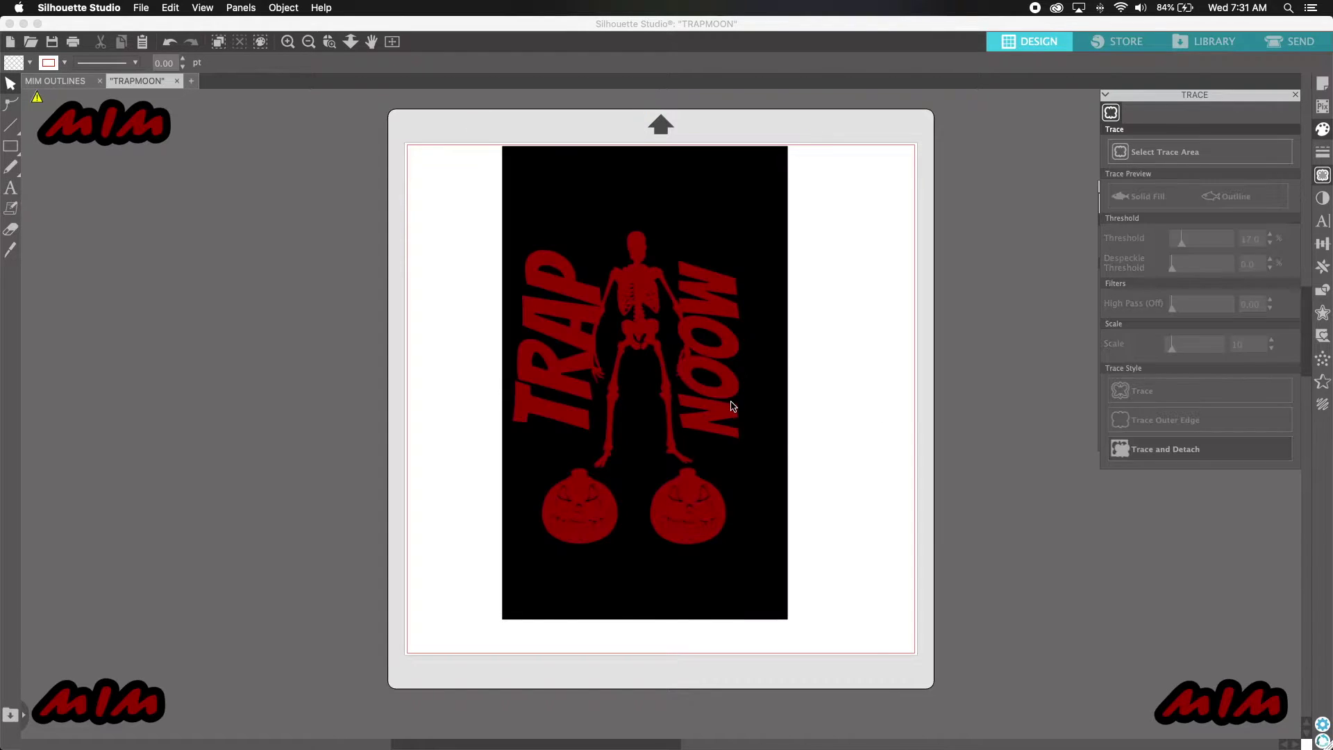
- Separate and delete the leftover black strip of the original image, and move the detached artwork back onto the mat
drag(741, 410, 1187, 585)
click(746, 571)
drag(740, 605, 811, 662)
drag(695, 648, 782, 556)
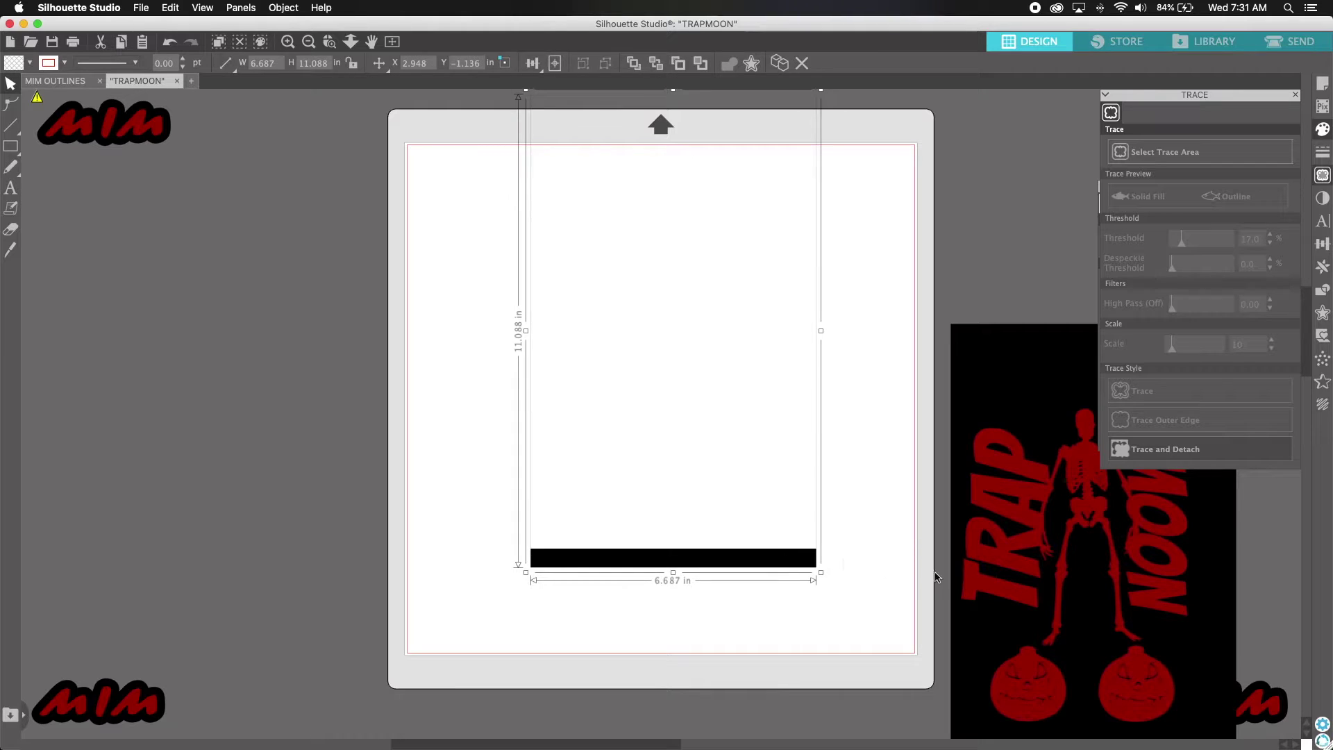
key(Delete)
mouse_move(1097, 616)
mouse_down()
mouse_move(664, 486)
mouse_move(654, 467)
mouse_up()
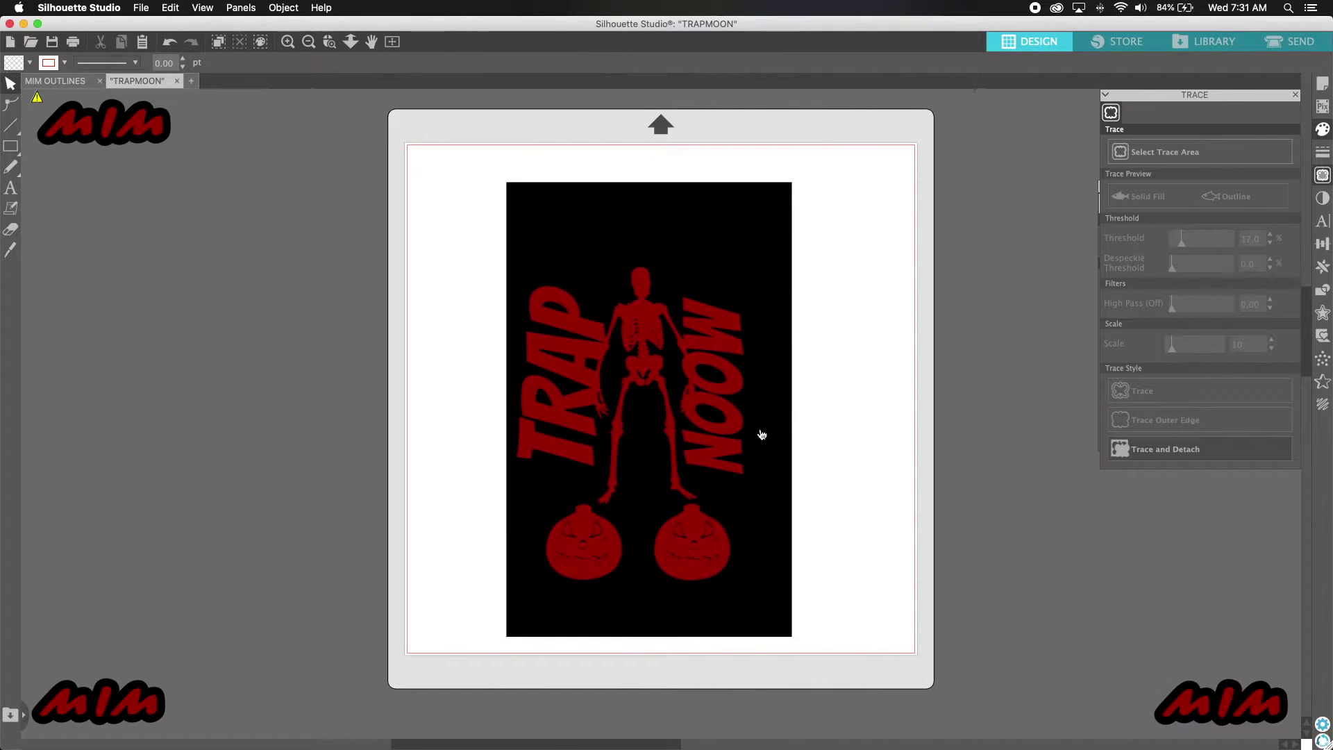
- Mark a trace area of about 8.58 by 11.20 in around the whole detached artwork
click(708, 400)
click(1199, 152)
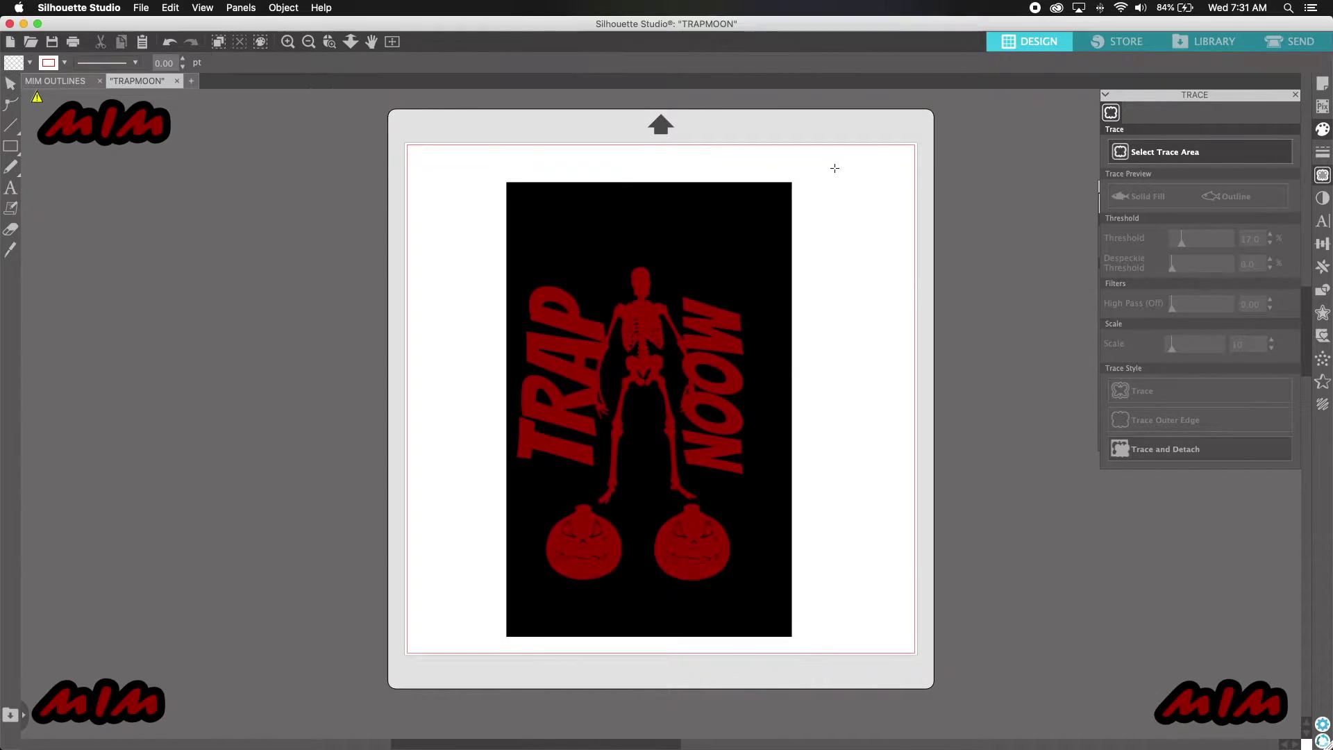
mouse_move(834, 167)
mouse_down()
mouse_move(603, 604)
mouse_move(468, 644)
mouse_up()
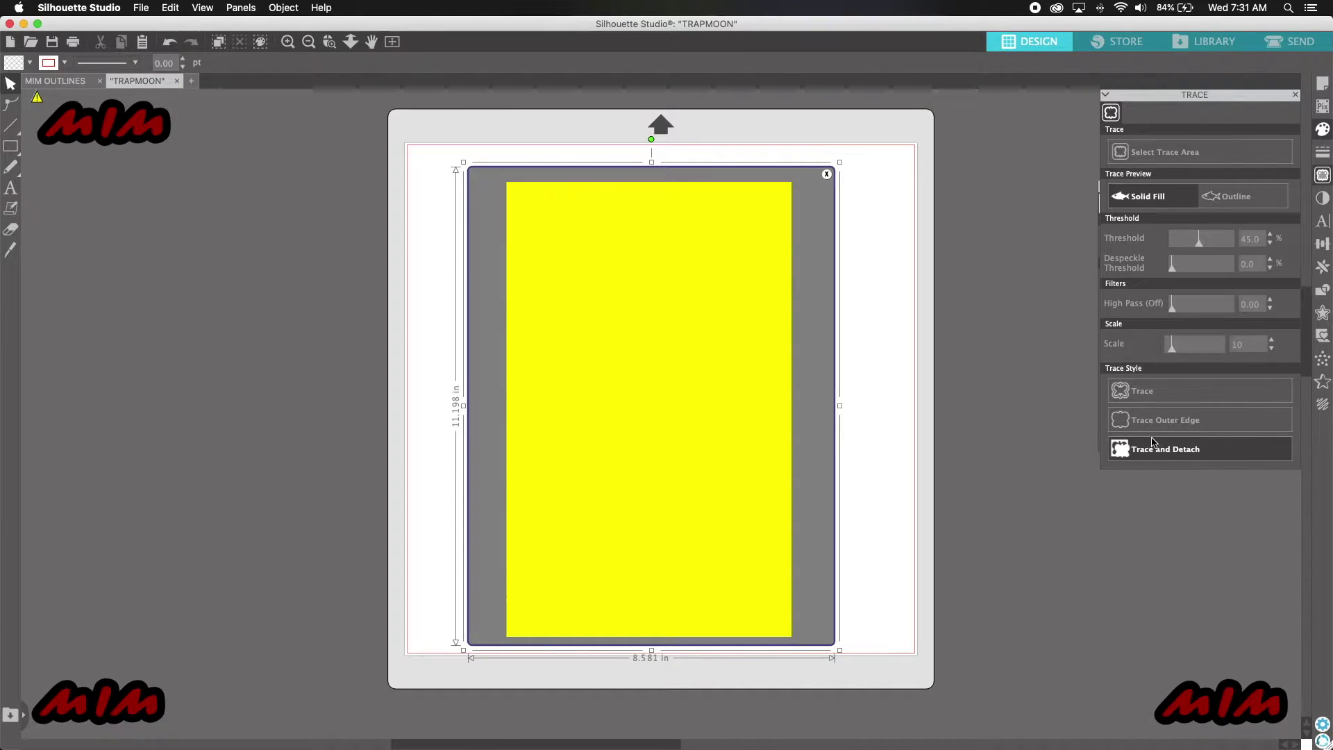
- Set the trace threshold to 17% and trace the artwork's outlines
click(1270, 242)
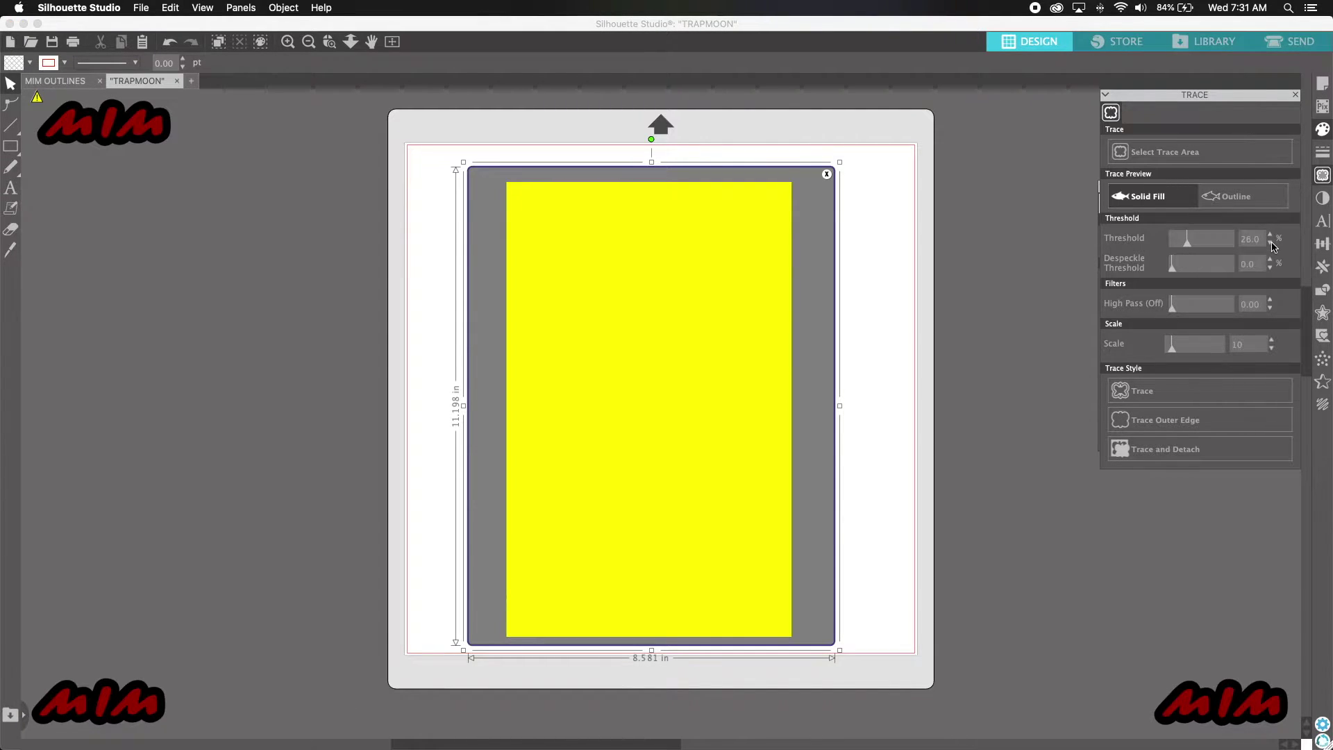
click(1272, 244)
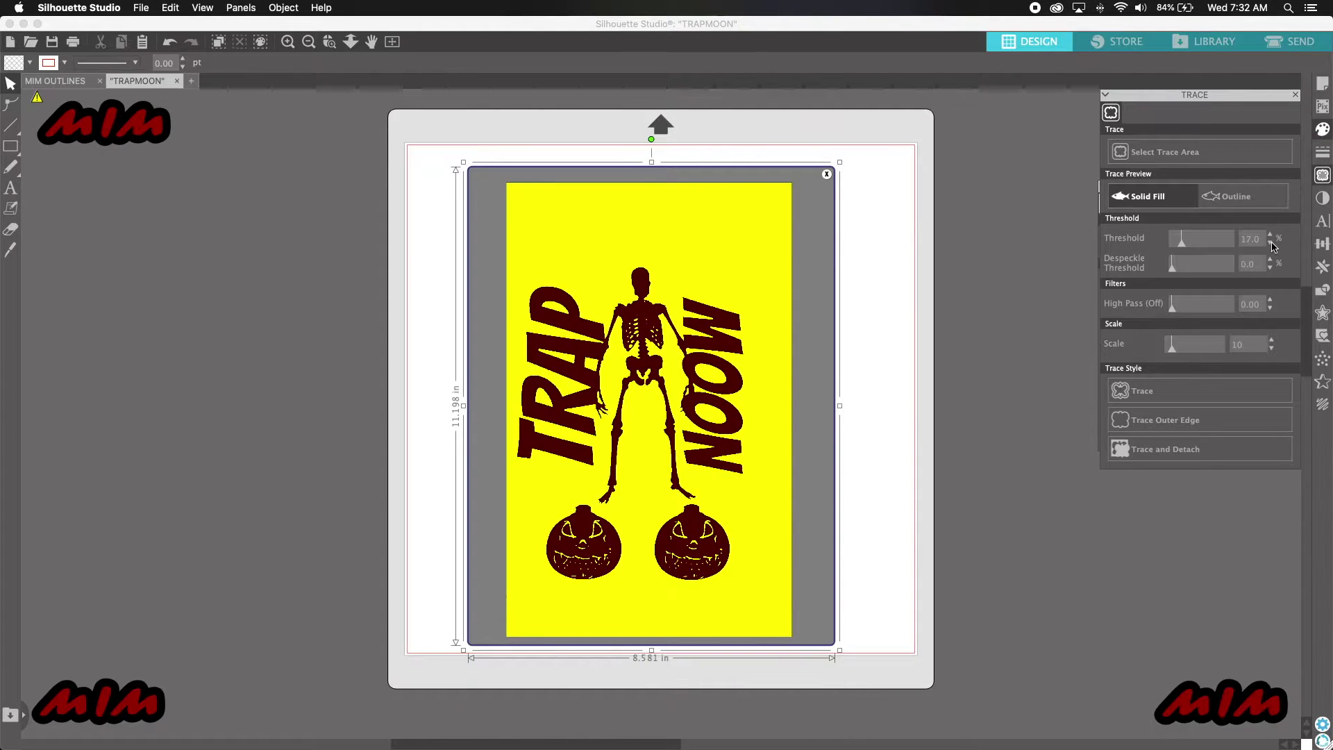
click(1271, 244)
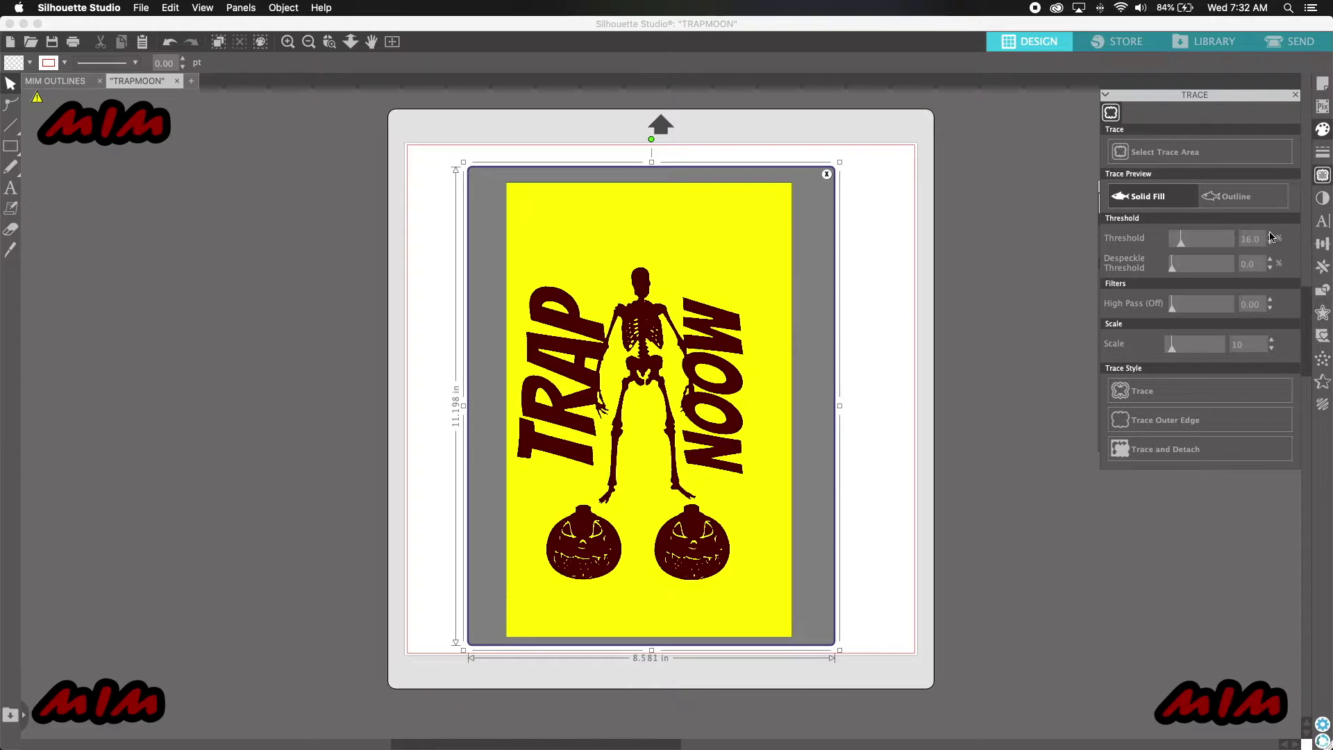
click(1270, 234)
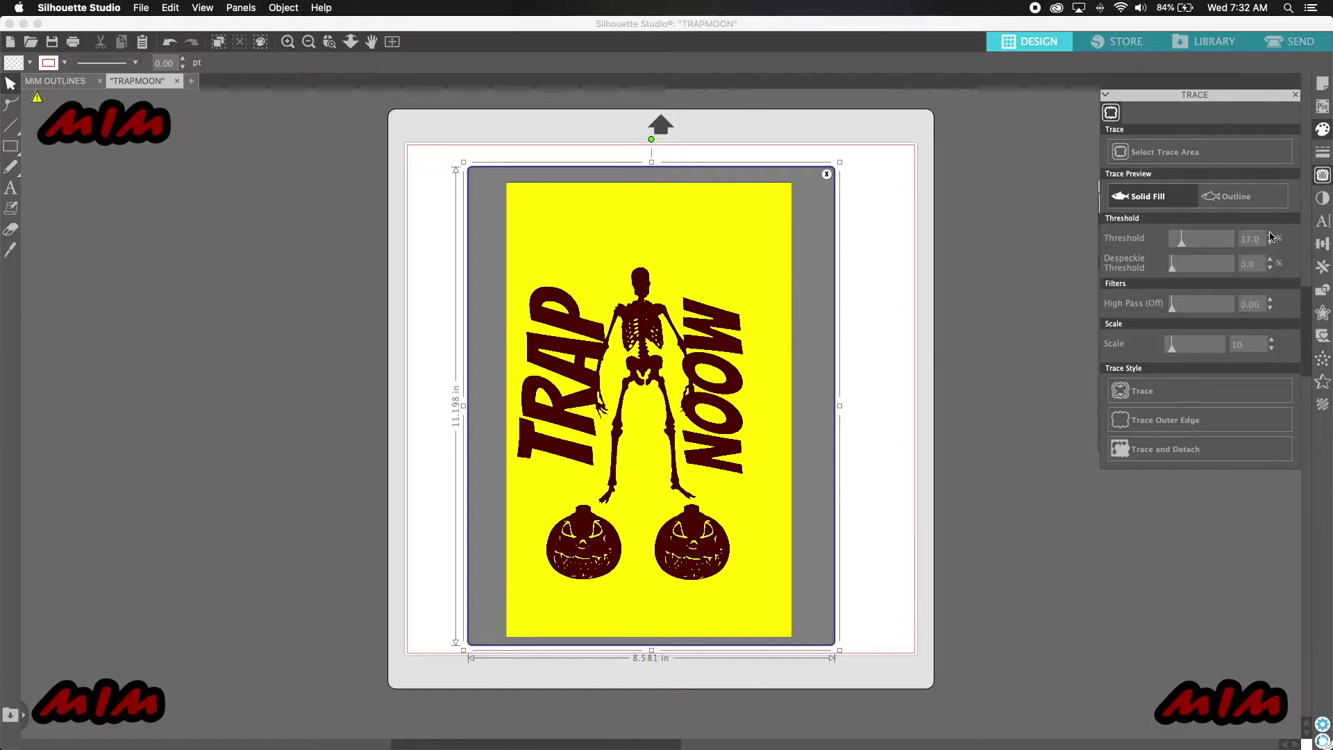
click(1168, 388)
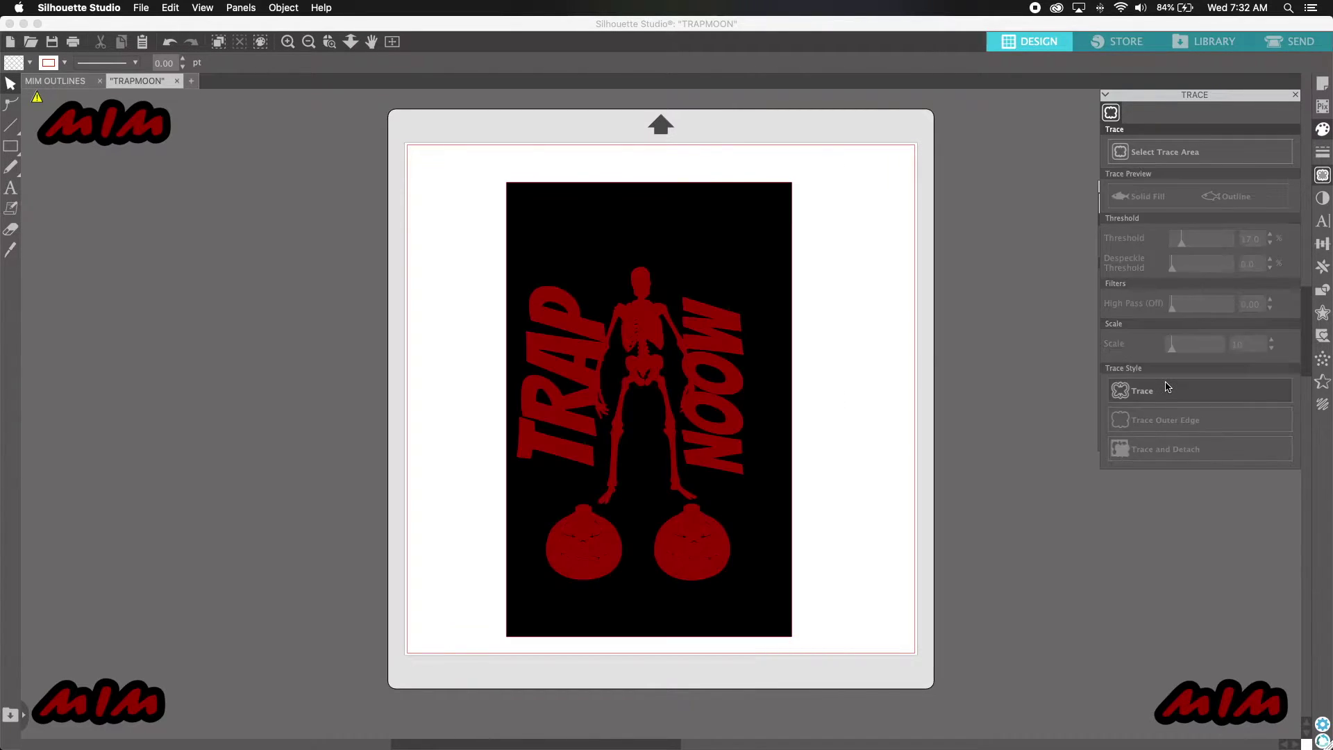
- Move the image off the mat as a reference and shift the traced outlines toward the mat's left edge
drag(690, 407, 214, 396)
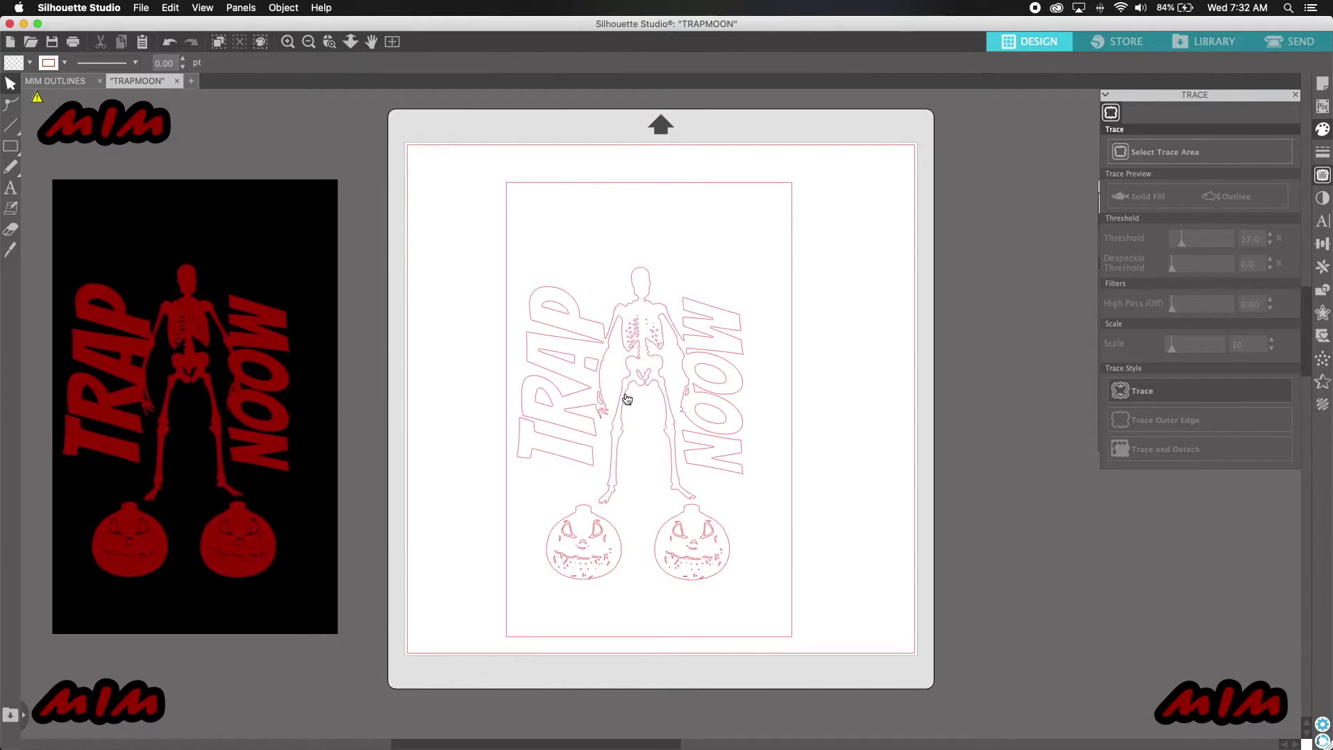
drag(641, 373, 570, 366)
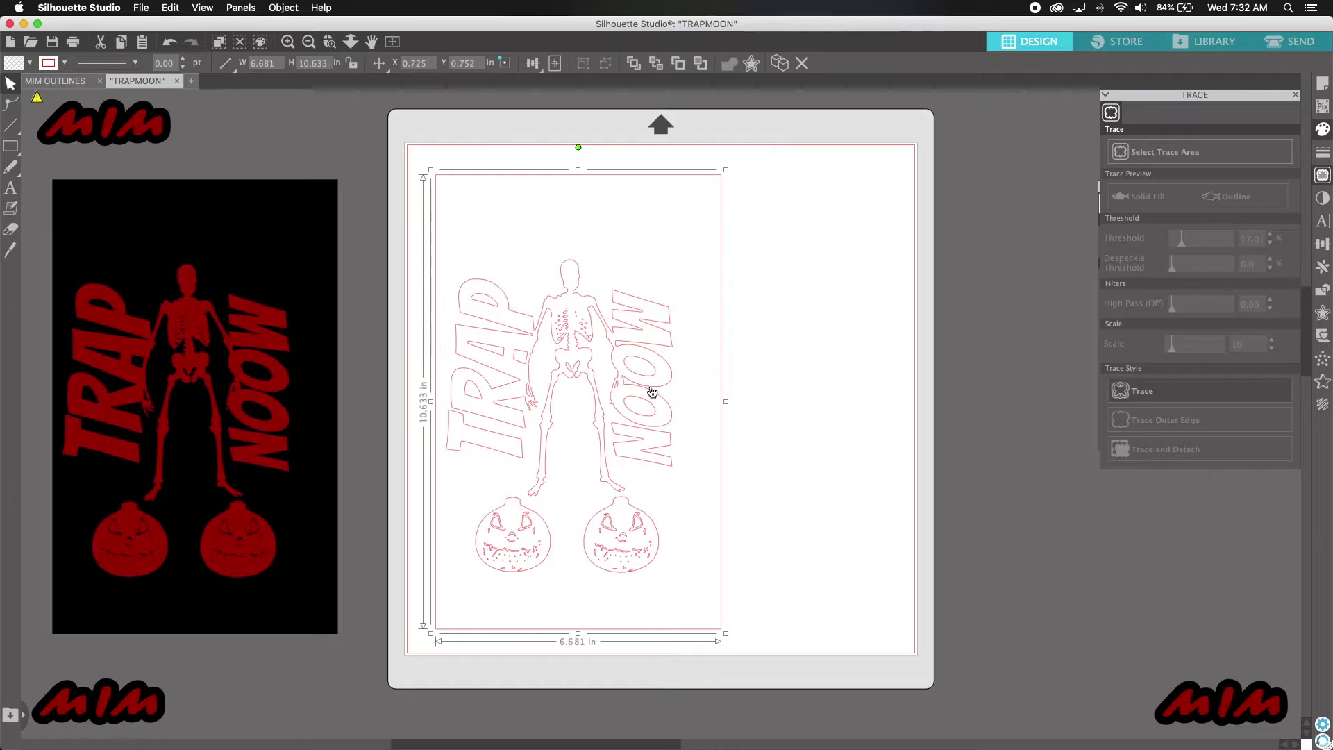
drag(458, 402, 464, 402)
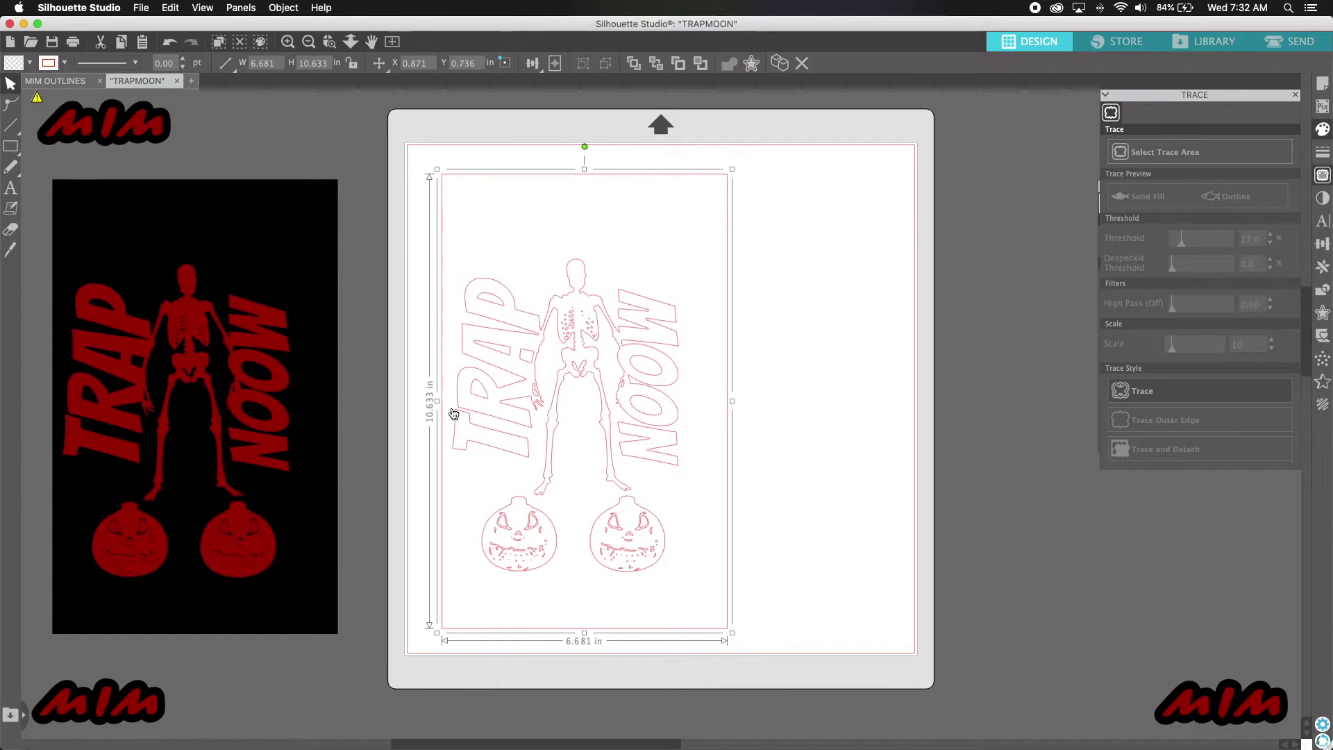
- Release the compound path of the traced outlines into separate shapes and deselect them
right_click(569, 419)
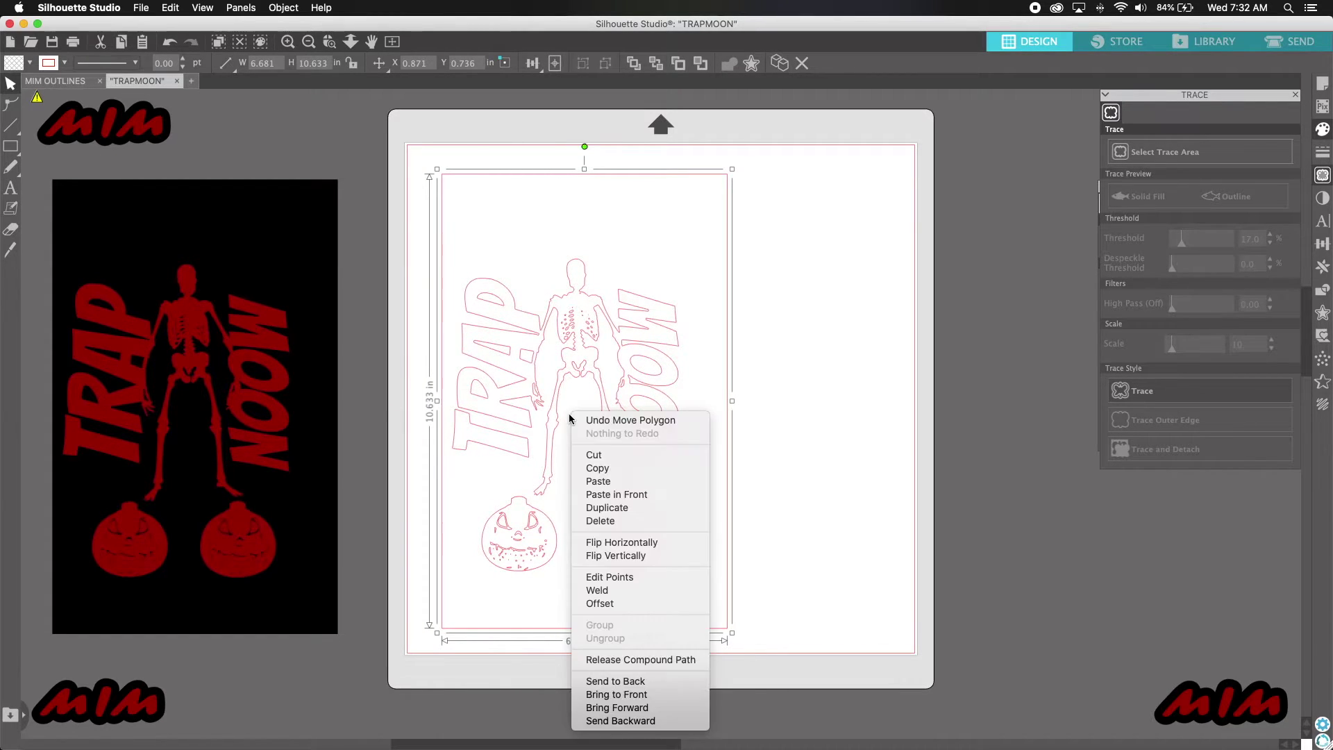
click(639, 659)
click(856, 601)
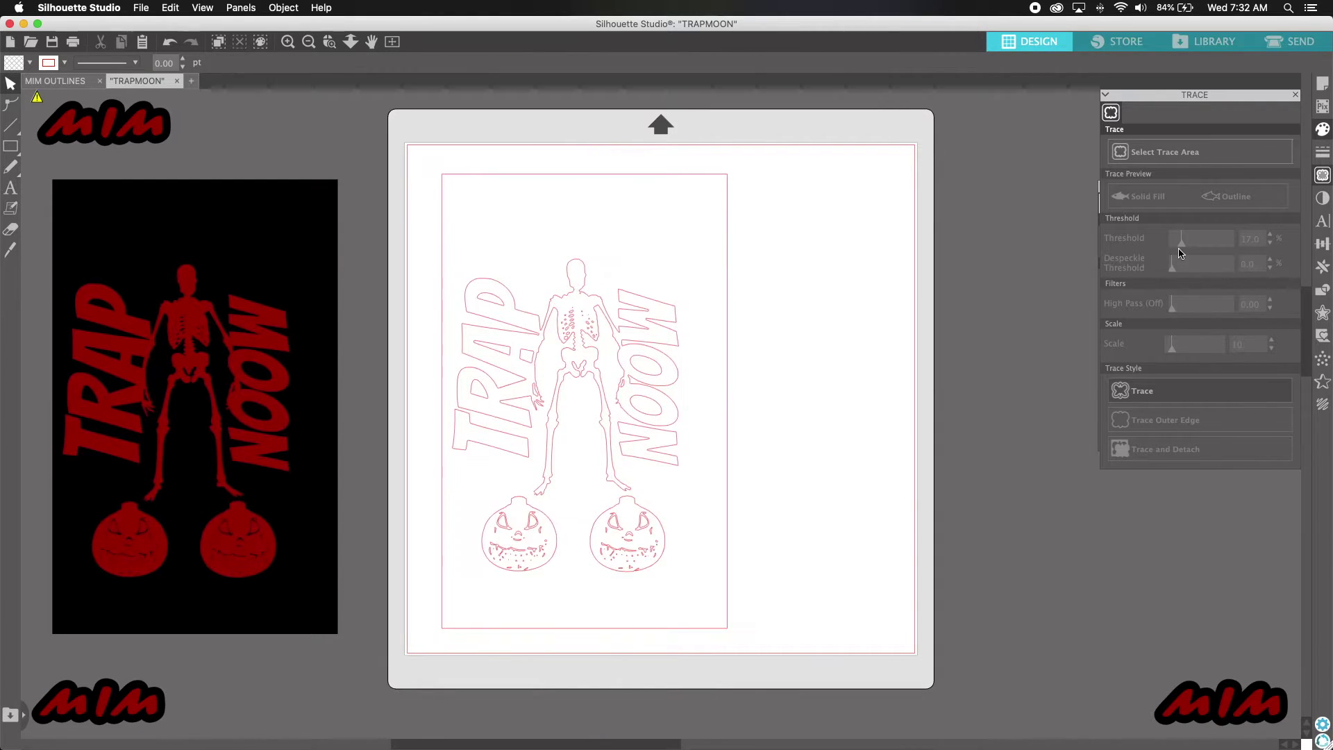
- Fill the joined skeleton and lettering outline with the dark red sampled from the skeleton in the reference image
click(1322, 130)
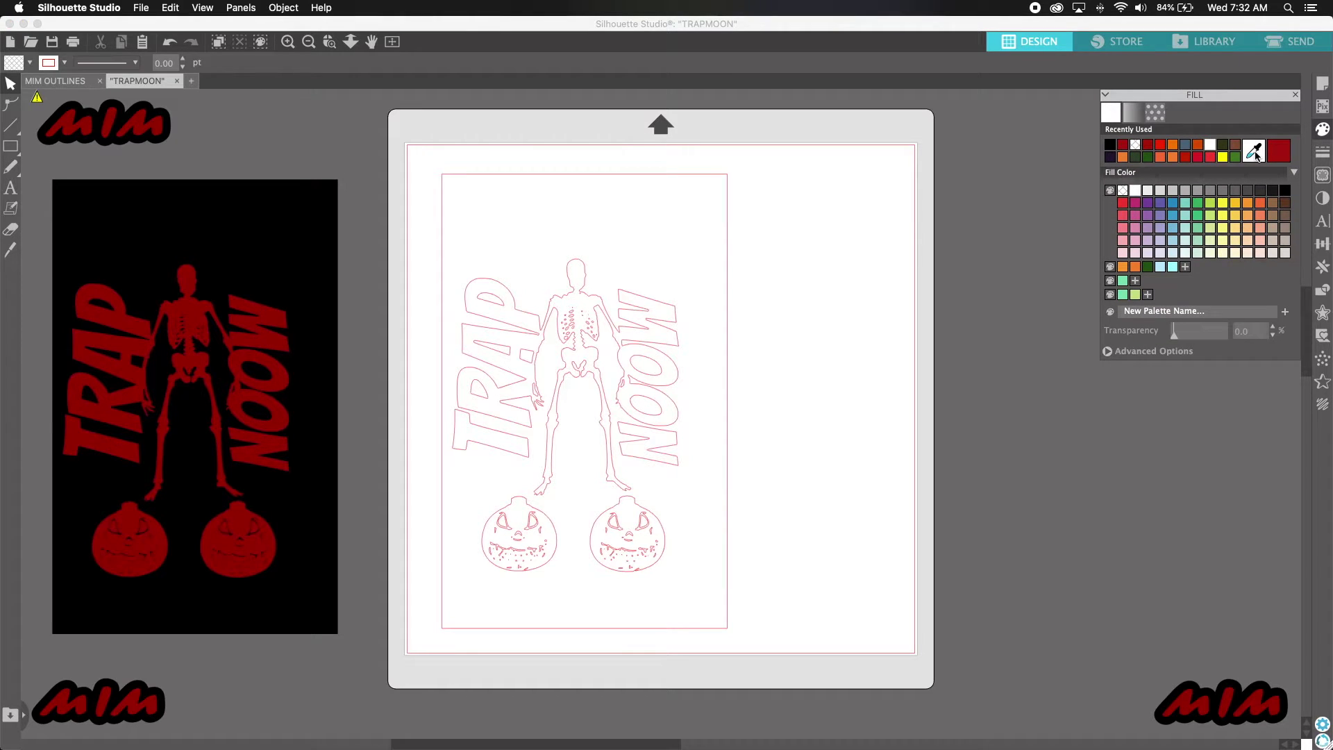
click(497, 351)
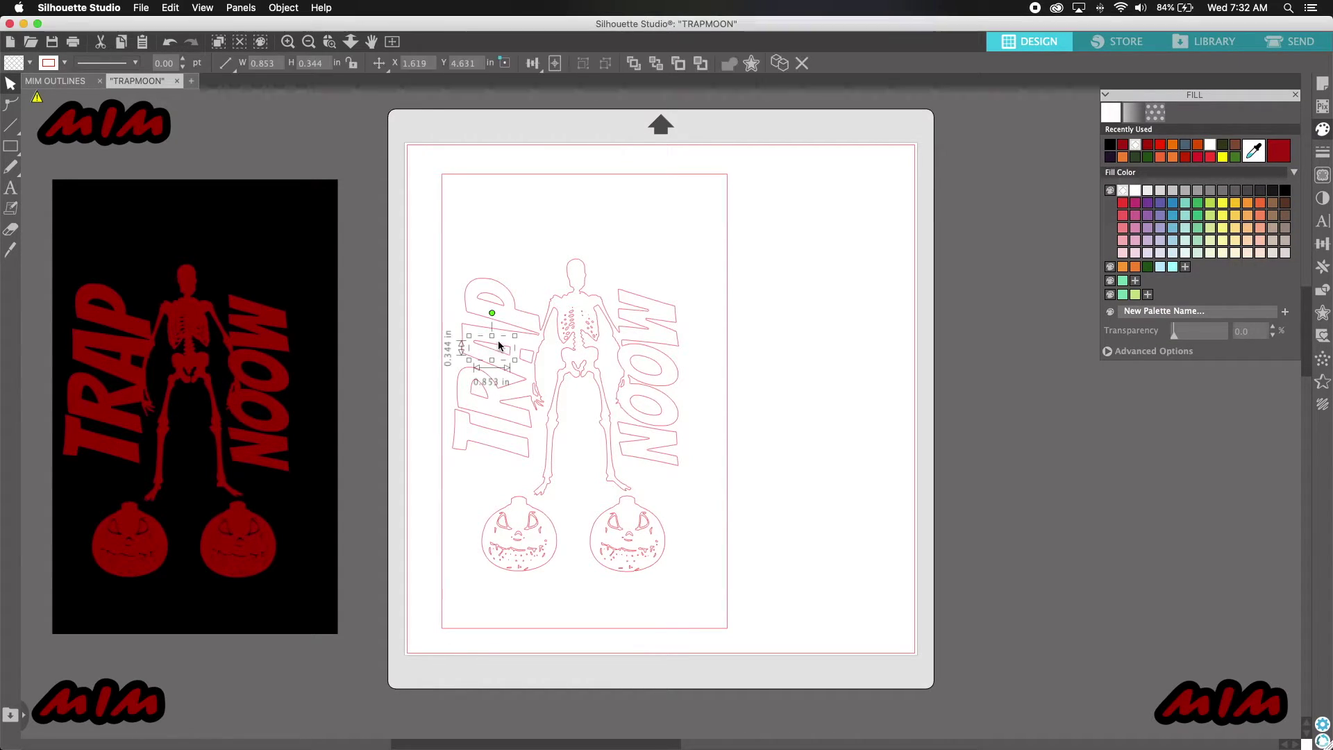
click(523, 336)
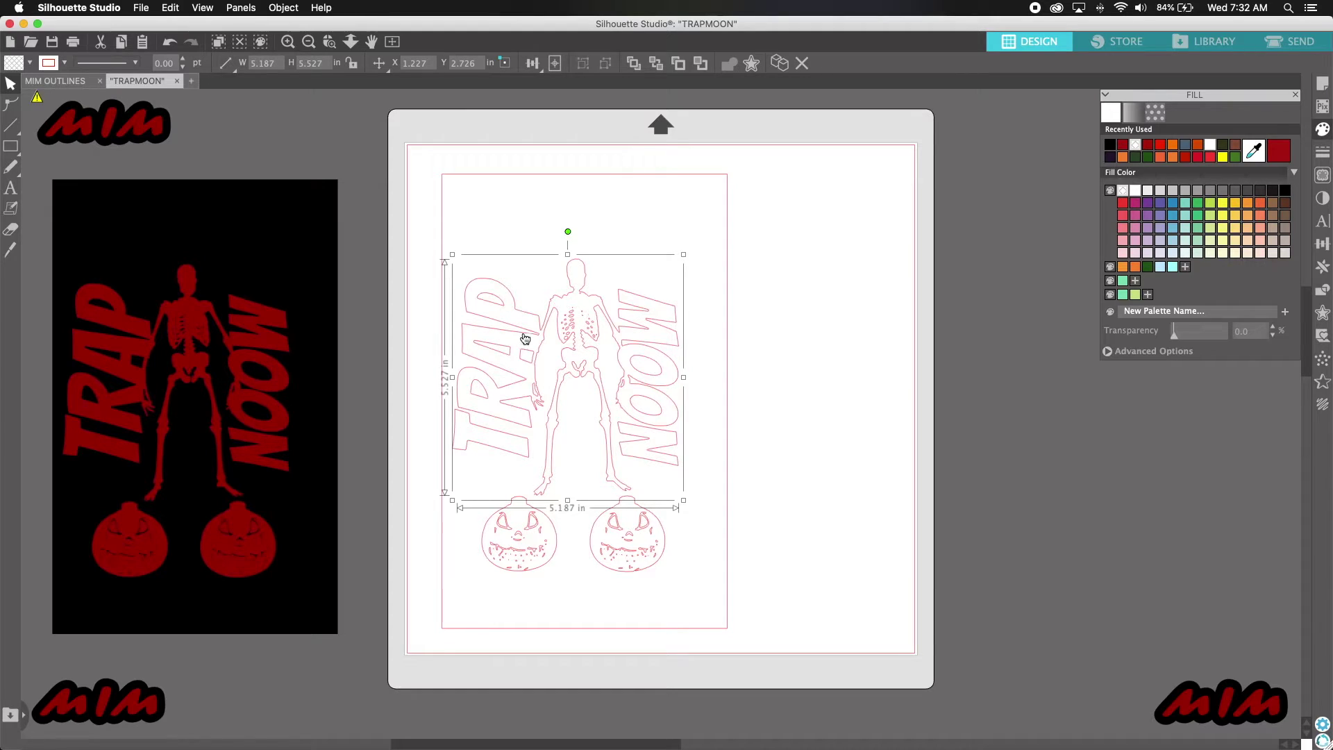
click(1253, 151)
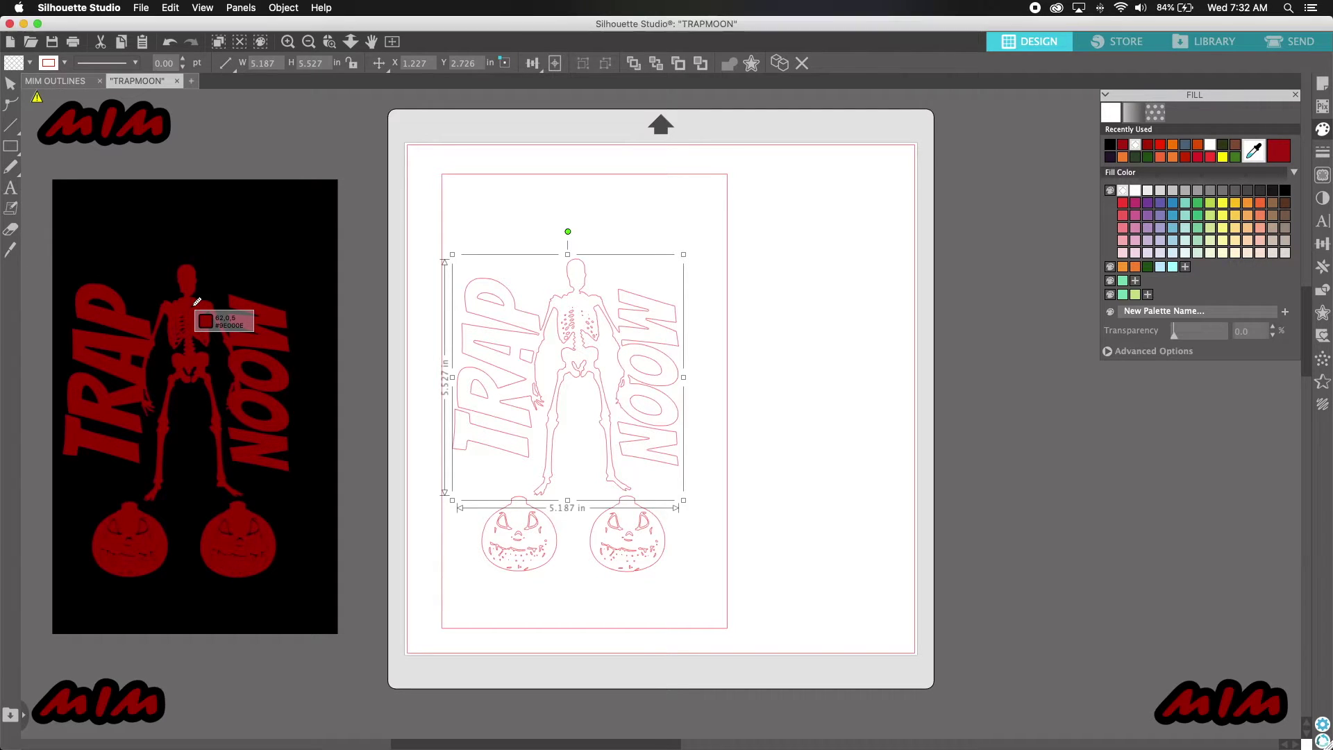
click(192, 310)
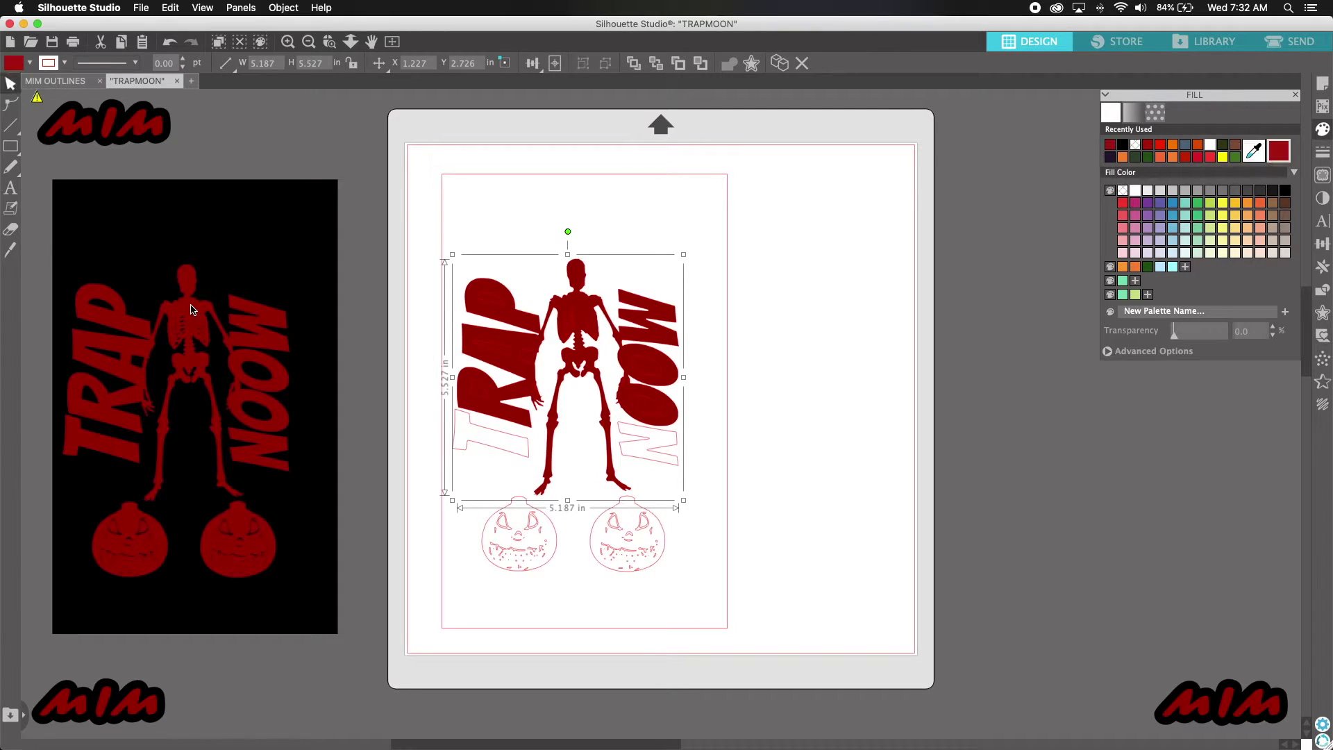
- Fill the unfilled letters T of TRAP and N of MOON with the recently used dark red
click(492, 456)
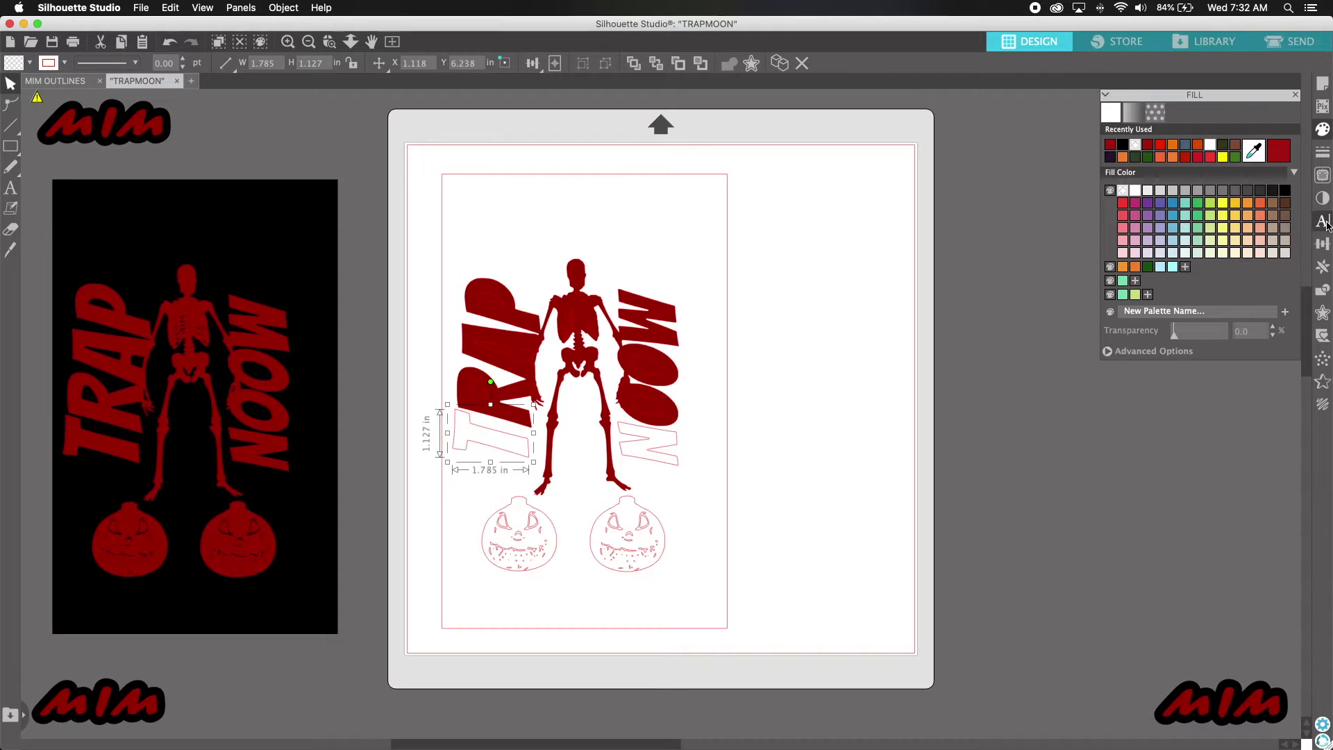
click(1109, 144)
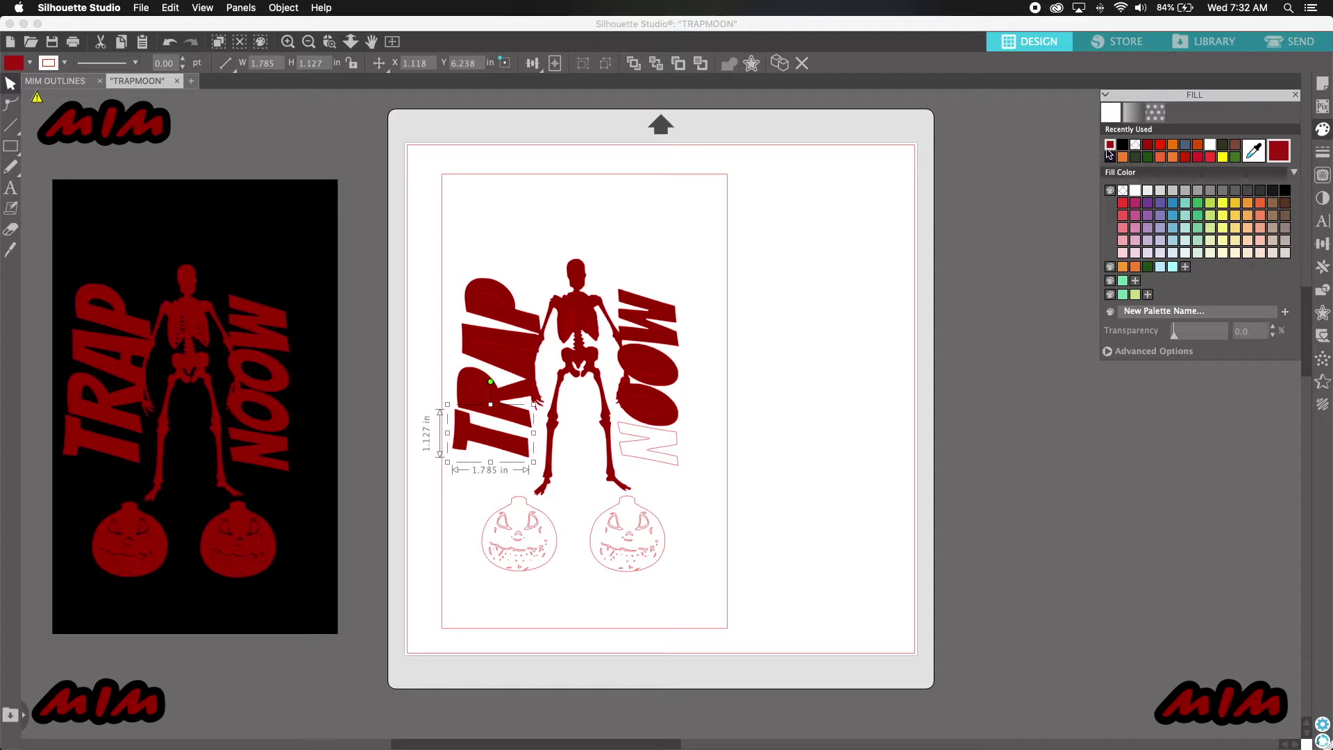
click(661, 460)
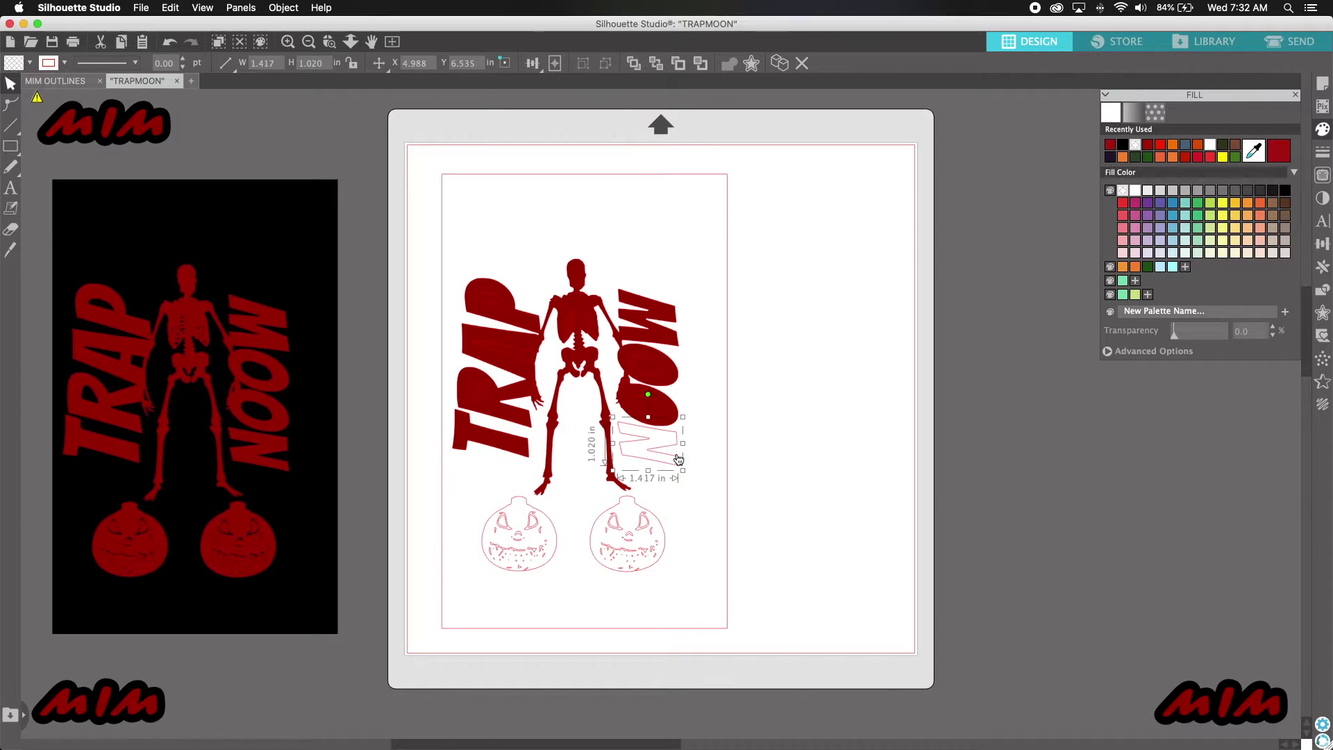
click(1109, 146)
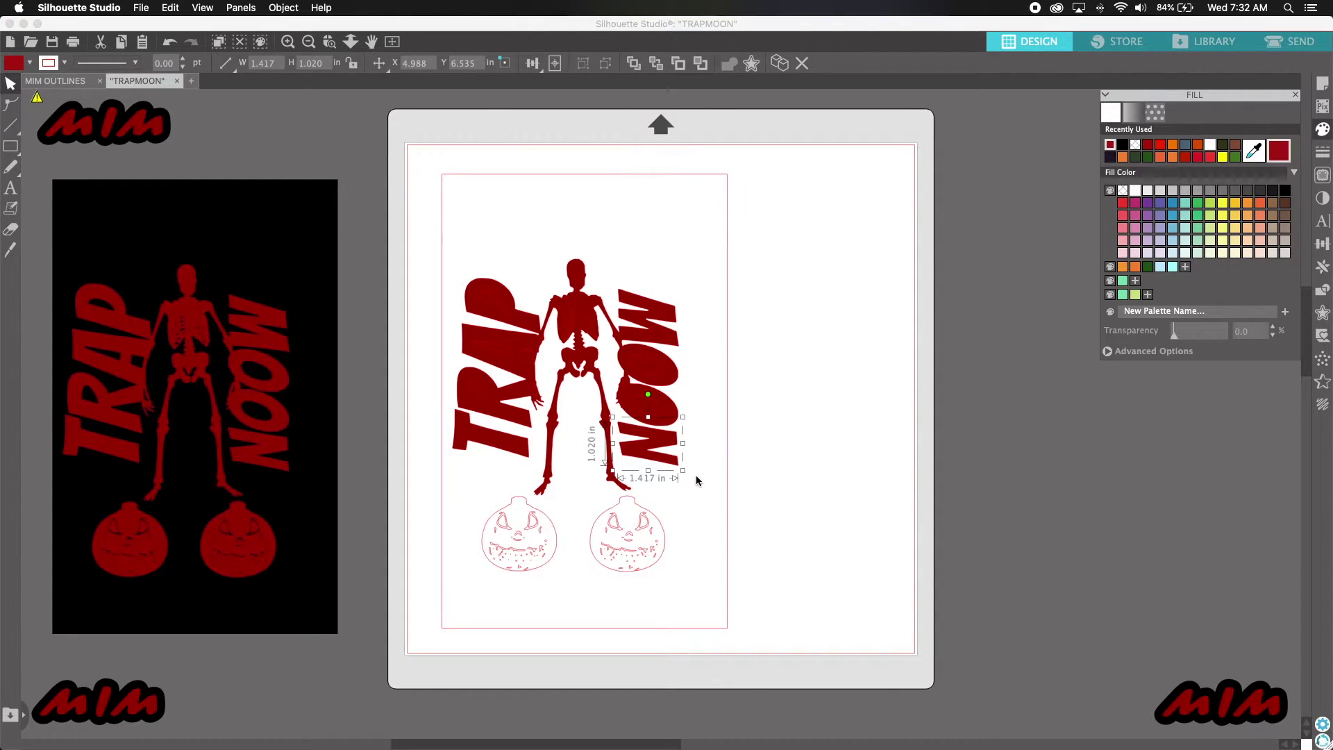
- Fill both pumpkin outlines below the skeleton with the same dark red
click(635, 507)
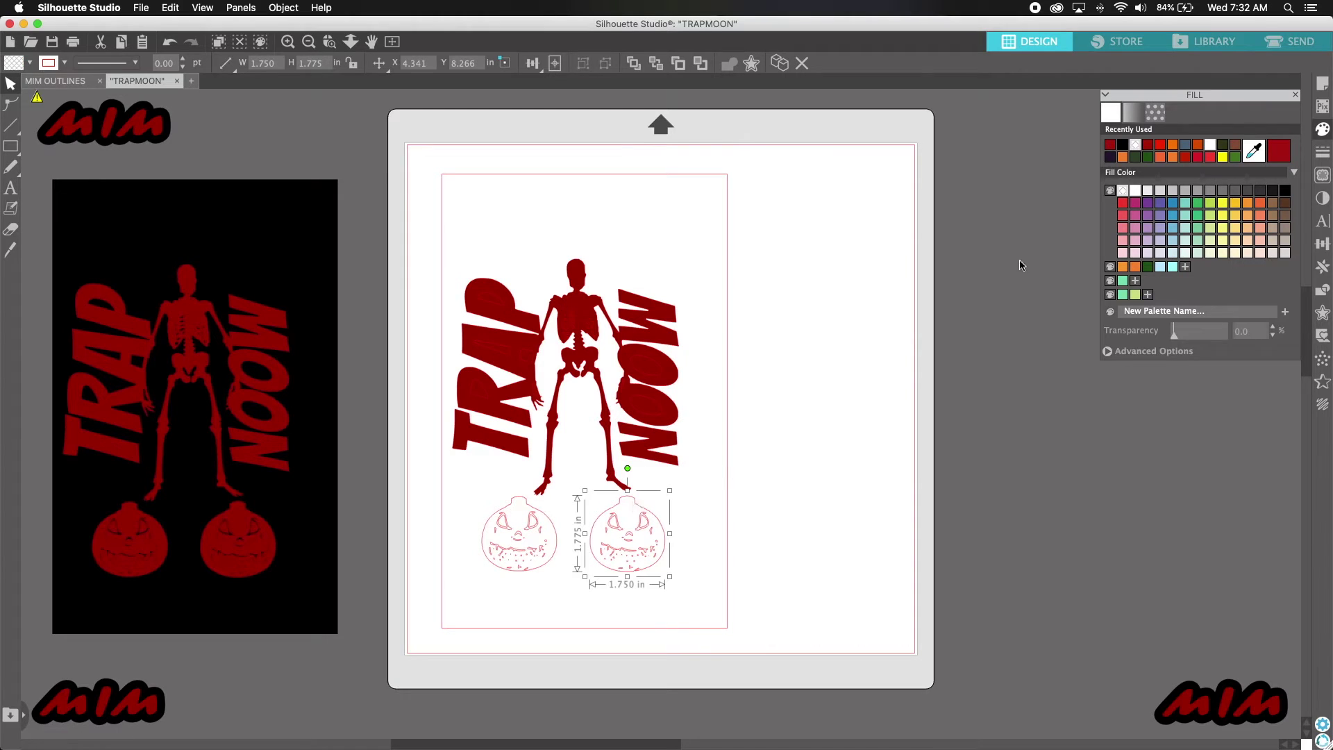
click(1109, 147)
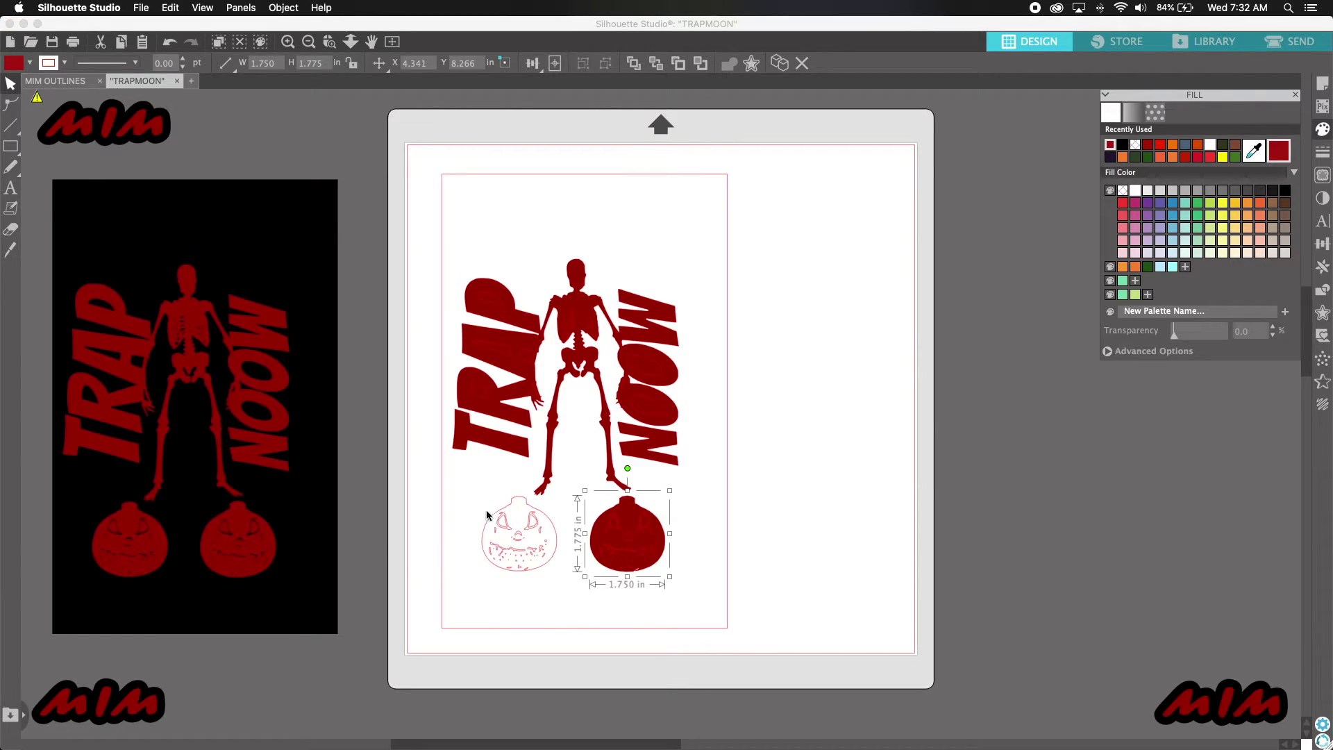
click(512, 504)
click(1110, 145)
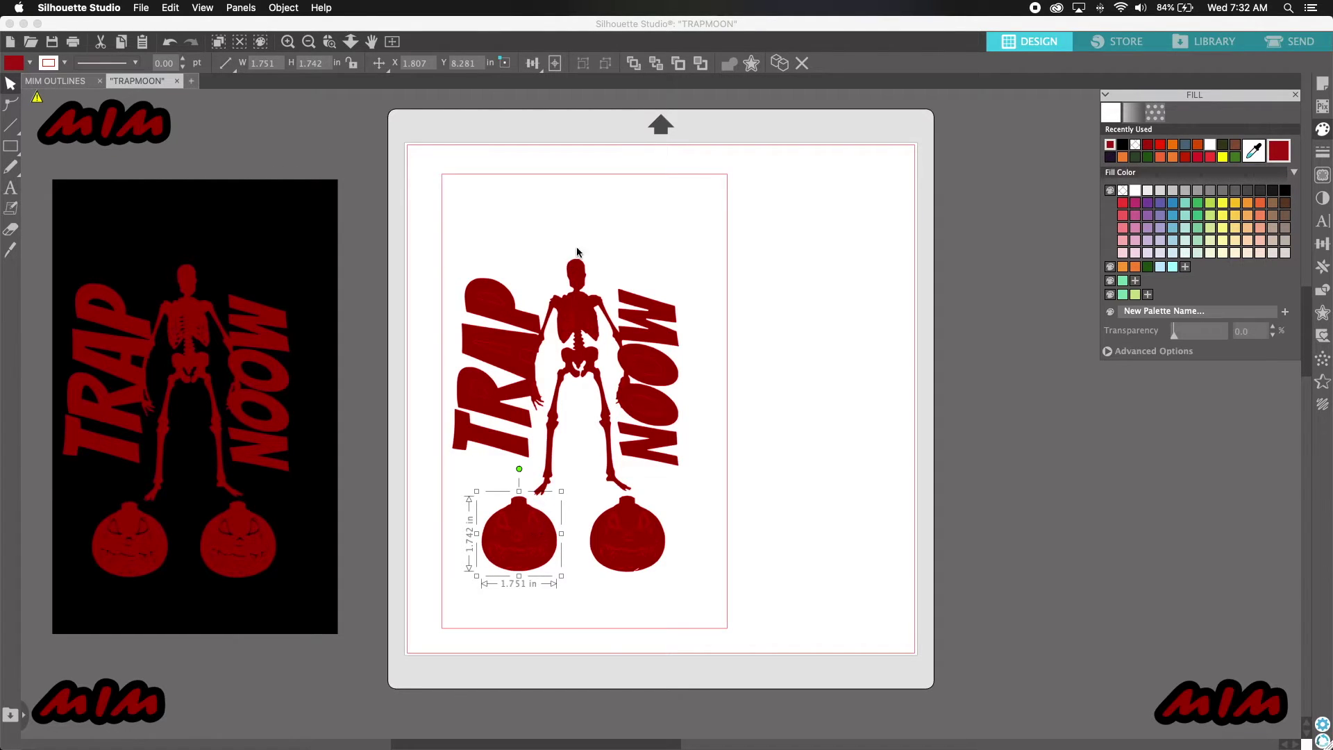
- Fill the rectangle surrounding the artwork with black and shift it slightly down and left
click(719, 209)
click(729, 209)
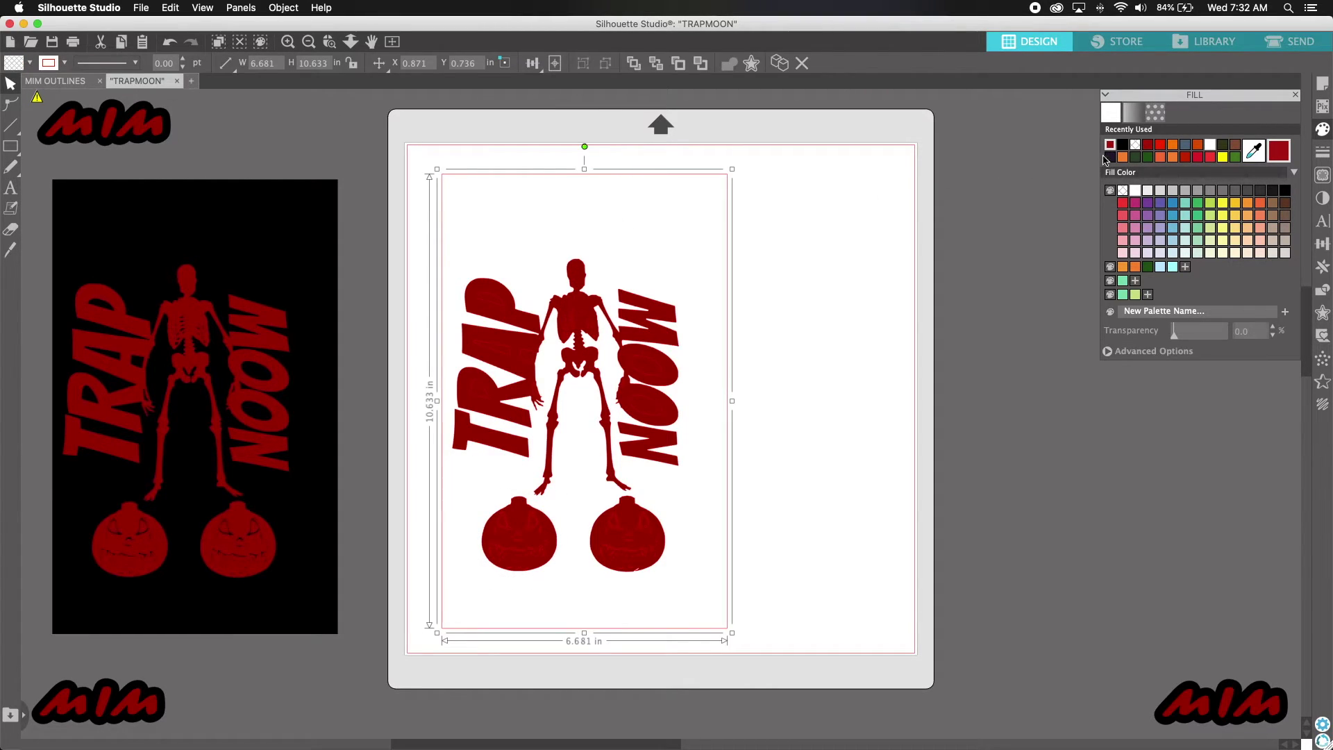
click(1122, 146)
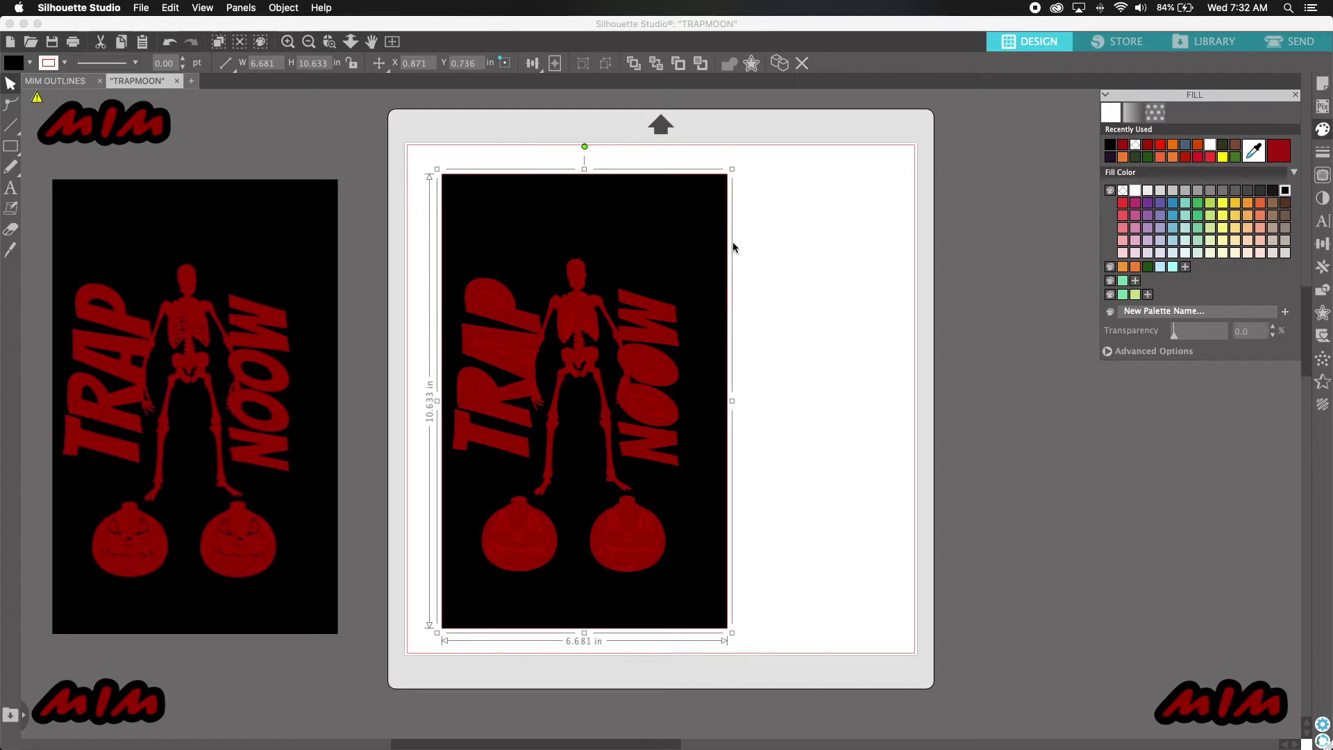
drag(726, 247, 723, 250)
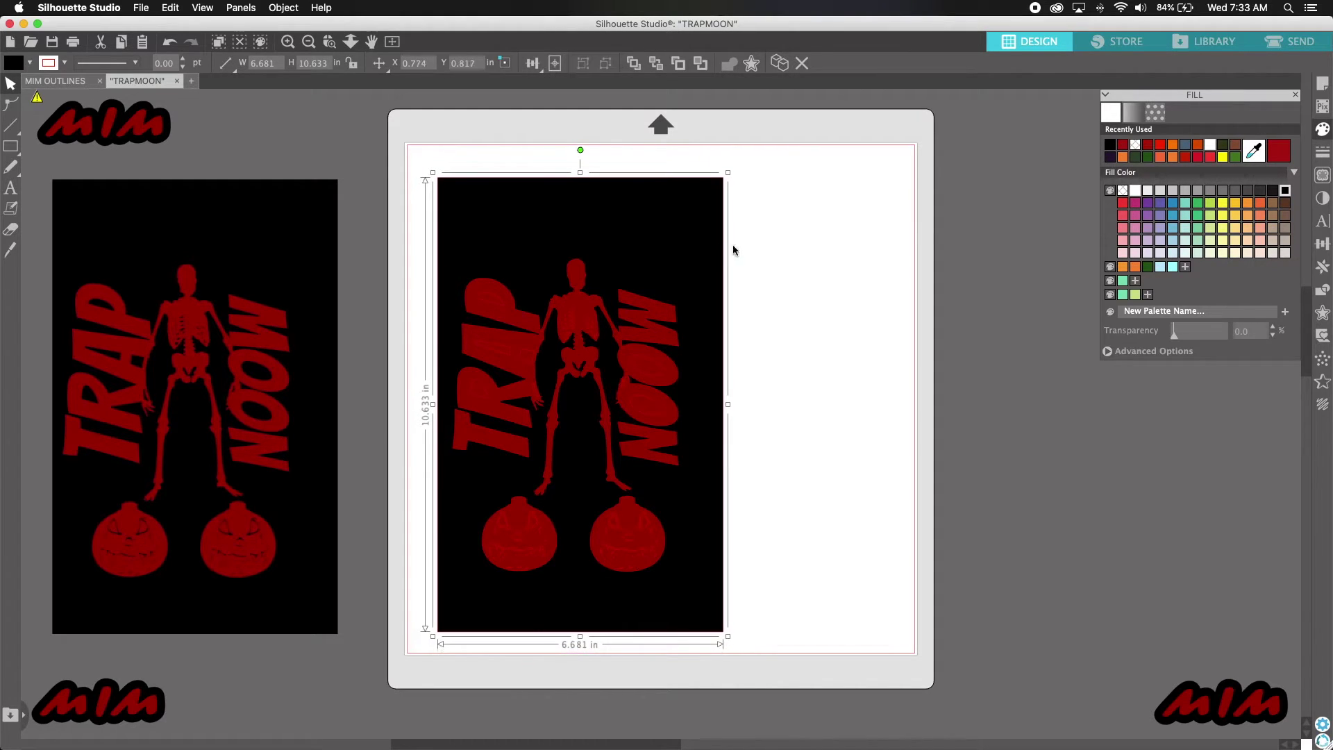
- Fill the enclosed counters of the lettering in TRAP and MOON with black
scroll(559, 378, down, 3)
click(652, 315)
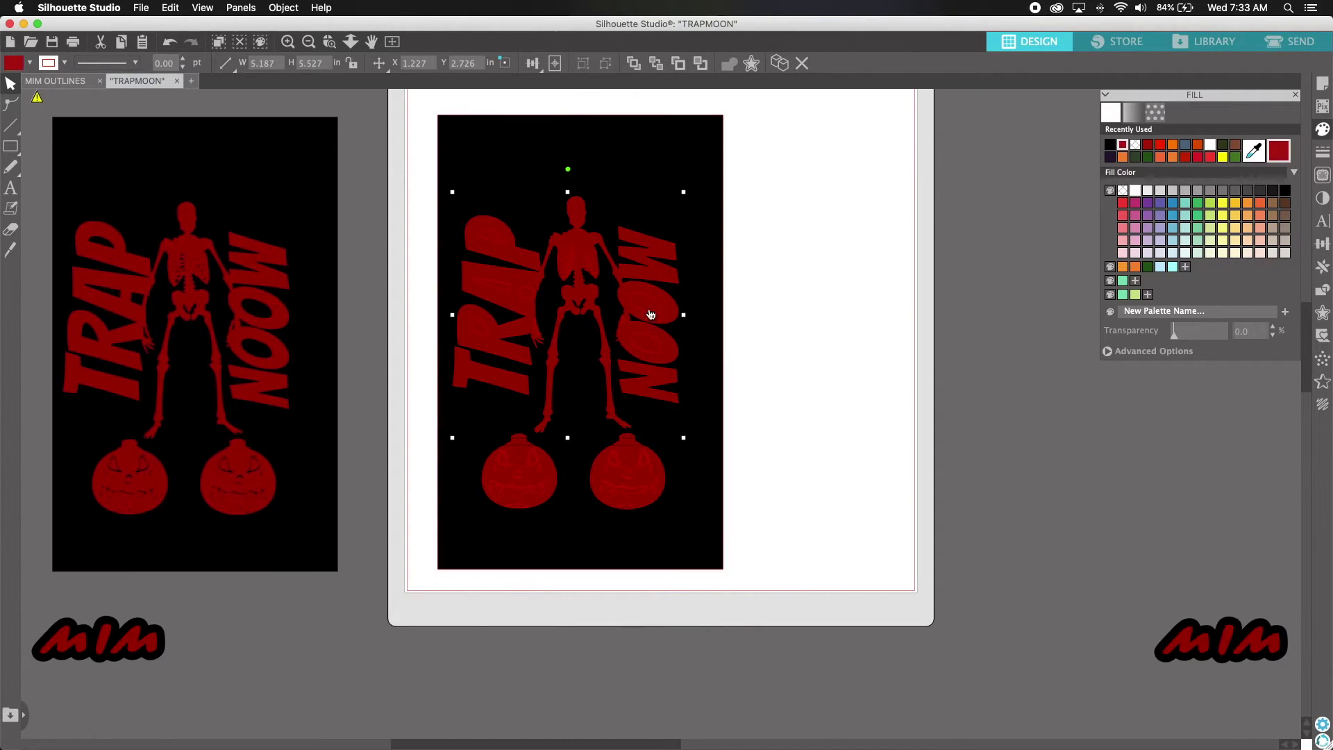
key(Escape)
click(649, 303)
click(1110, 144)
click(645, 342)
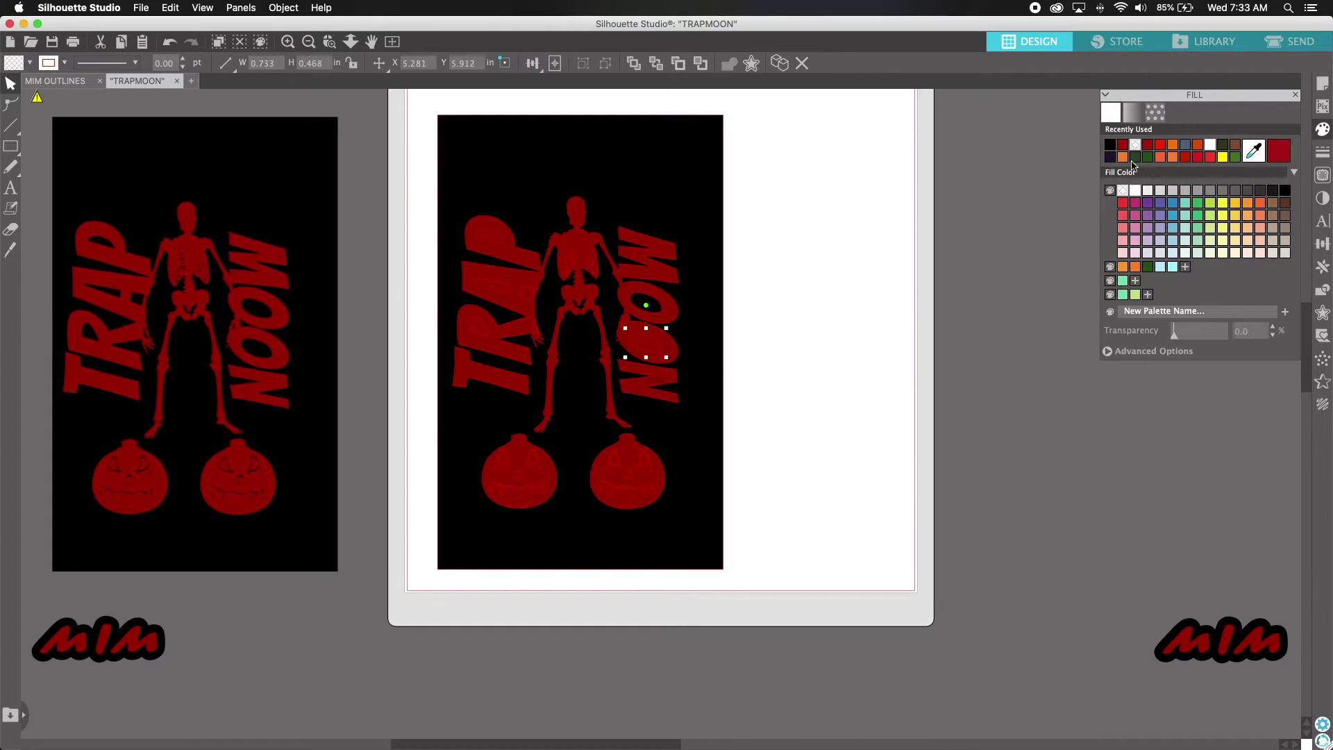
click(1110, 144)
click(494, 284)
click(1110, 144)
click(490, 237)
click(1109, 145)
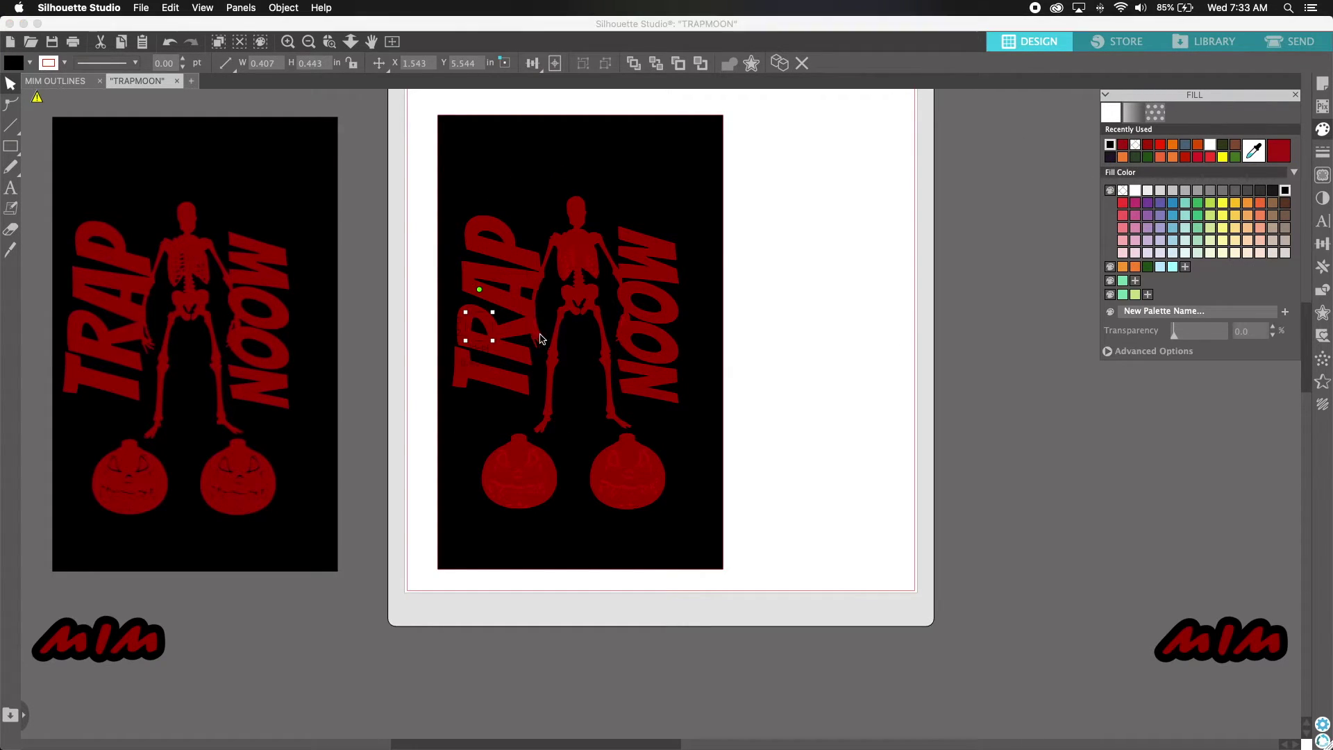
- Move the black rectangle off the artwork, past the mat's lower right, keeping the skeleton and lettering in place
click(690, 199)
drag(690, 198, 1004, 344)
click(581, 250)
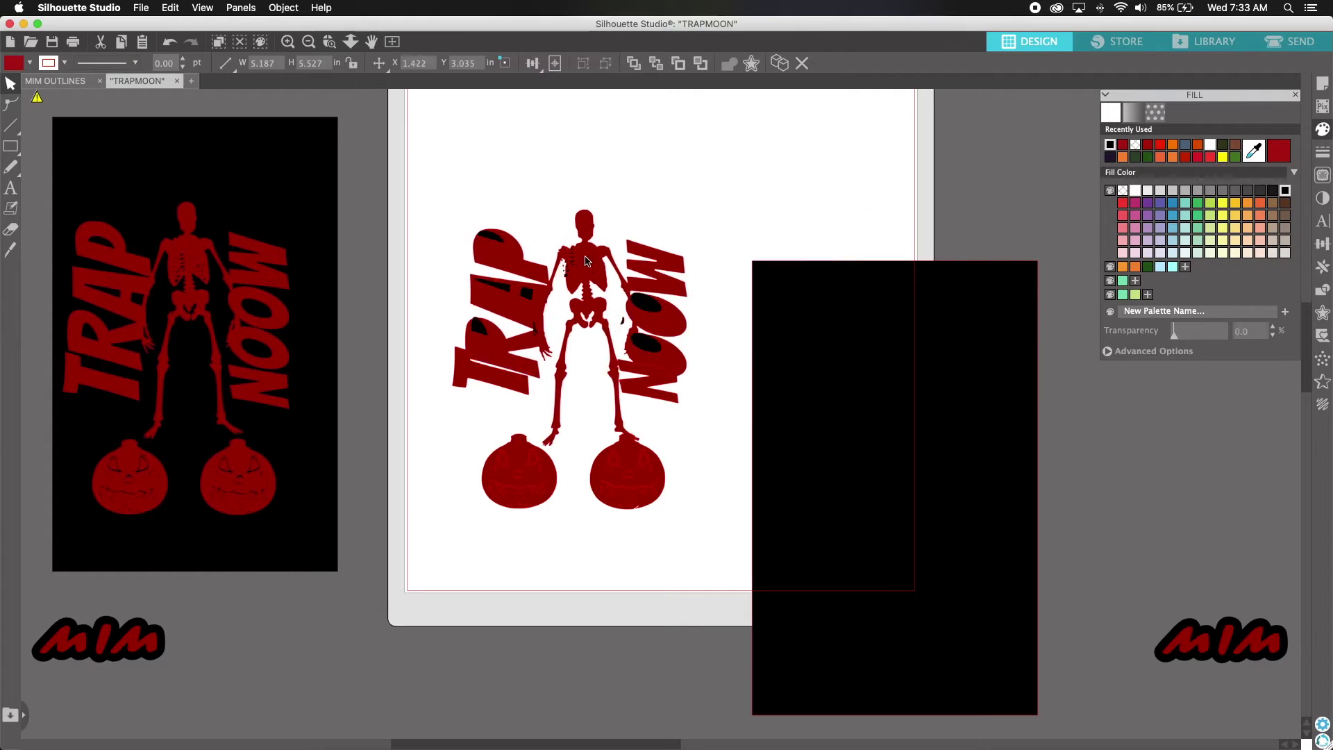
drag(582, 250, 581, 246)
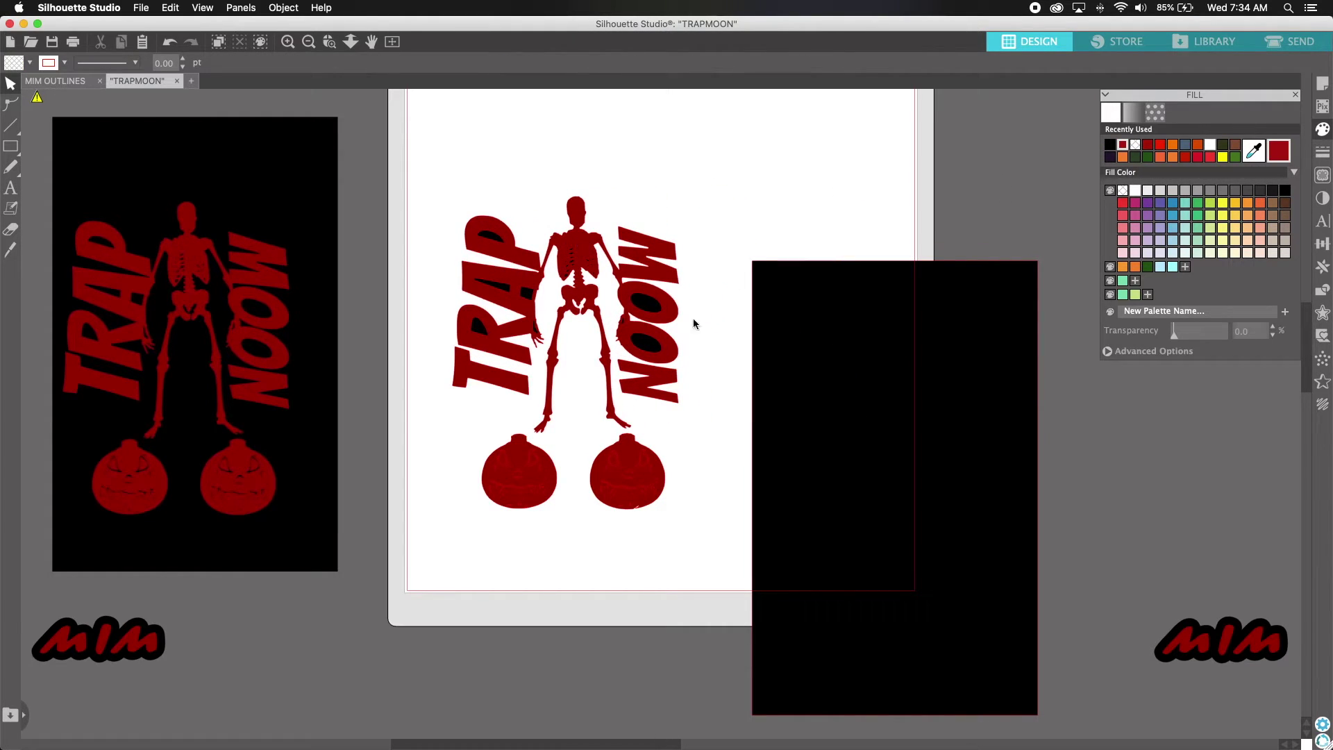
drag(858, 434, 920, 466)
- Move both pumpkin bodies below their facial features and fill the exposed facial features with black
drag(639, 481, 653, 574)
drag(521, 479, 514, 565)
drag(481, 442, 677, 512)
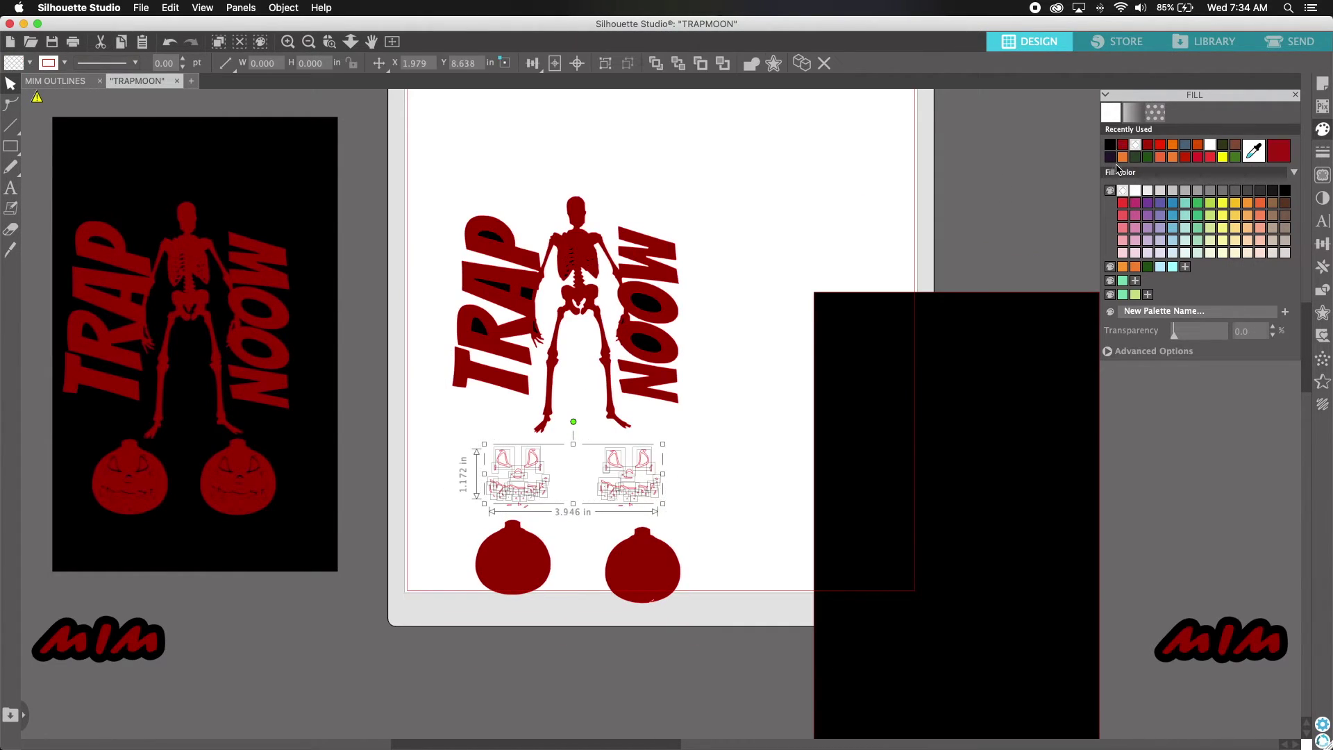
click(1110, 145)
- Place both pumpkin bodies back behind their black facial features and move the black rectangle clear of the mat
drag(646, 561, 652, 501)
right_click(621, 459)
click(656, 528)
right_click(501, 461)
click(538, 527)
click(532, 63)
click(553, 88)
drag(528, 580, 533, 494)
drag(947, 631, 1148, 725)
- Create a 0.125 in offset outline around the whole artwork
drag(768, 161, 440, 540)
click(751, 63)
click(1131, 130)
click(577, 388)
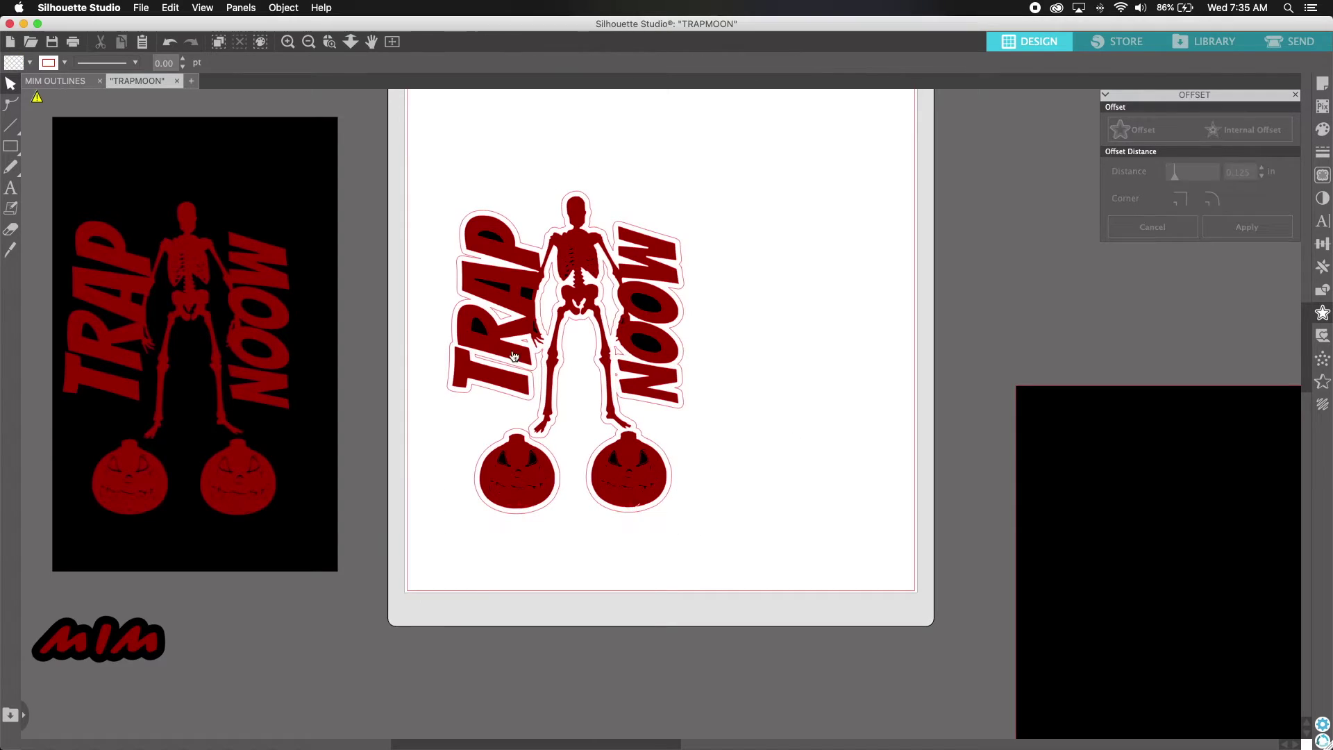
- Move the artwork aside and delete the offset outlines of the skeleton, lettering and pumpkins
drag(643, 474, 912, 506)
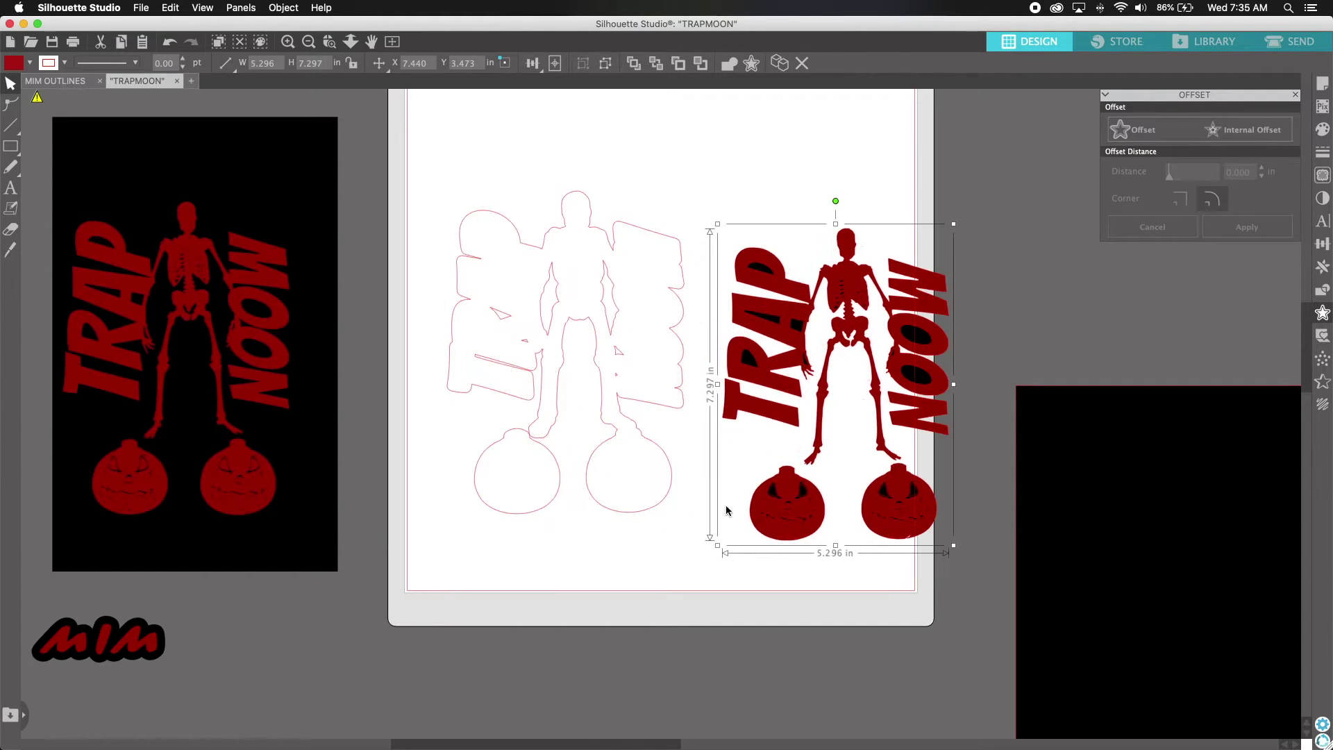
click(654, 507)
key(Delete)
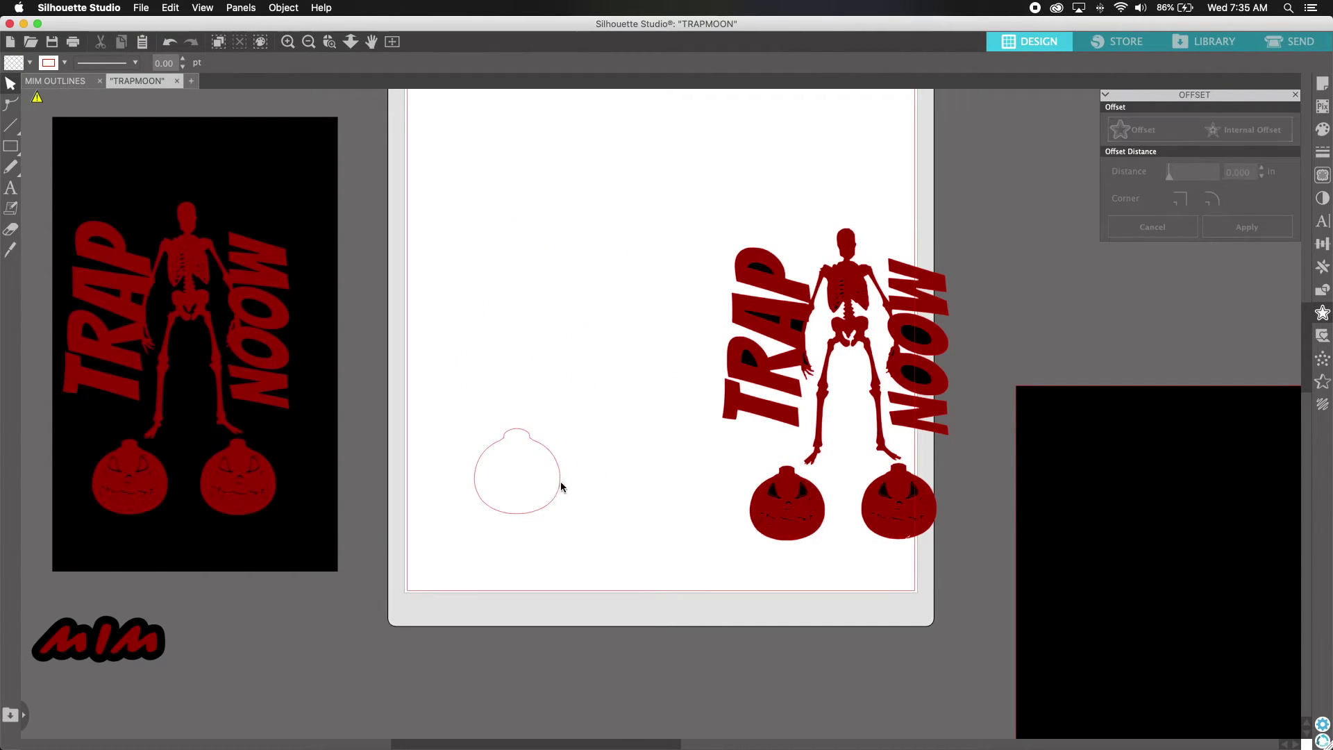
click(559, 484)
key(Delete)
- Move the artwork back to the middle of the mat and ungroup it
drag(886, 403, 670, 361)
click(470, 495)
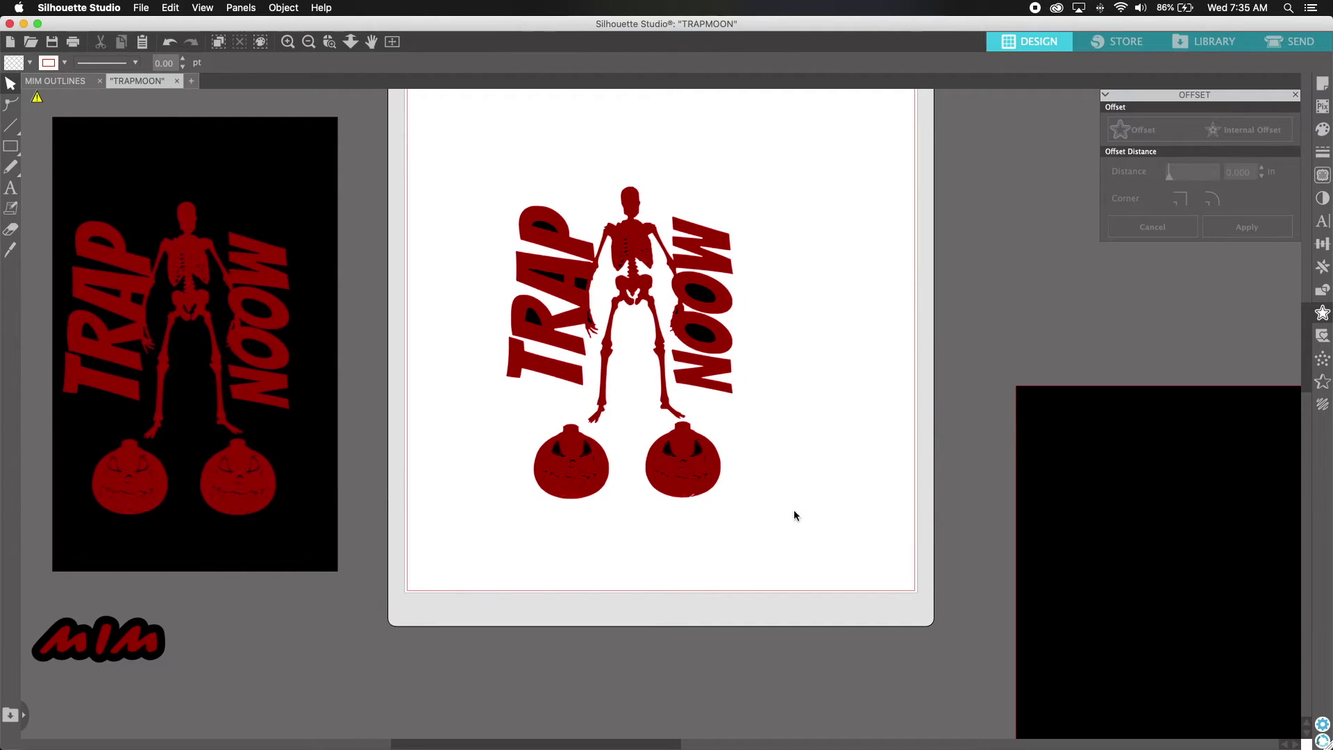
right_click(676, 480)
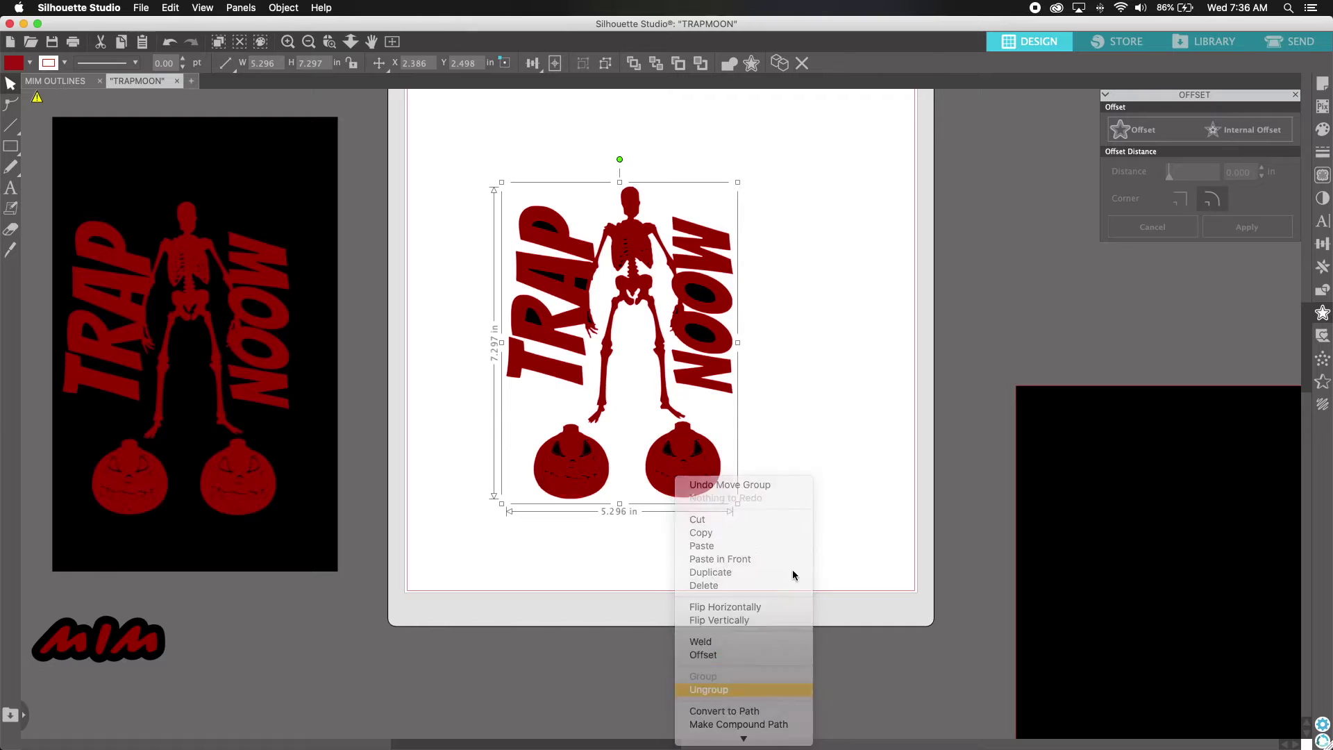
drag(858, 464, 490, 468)
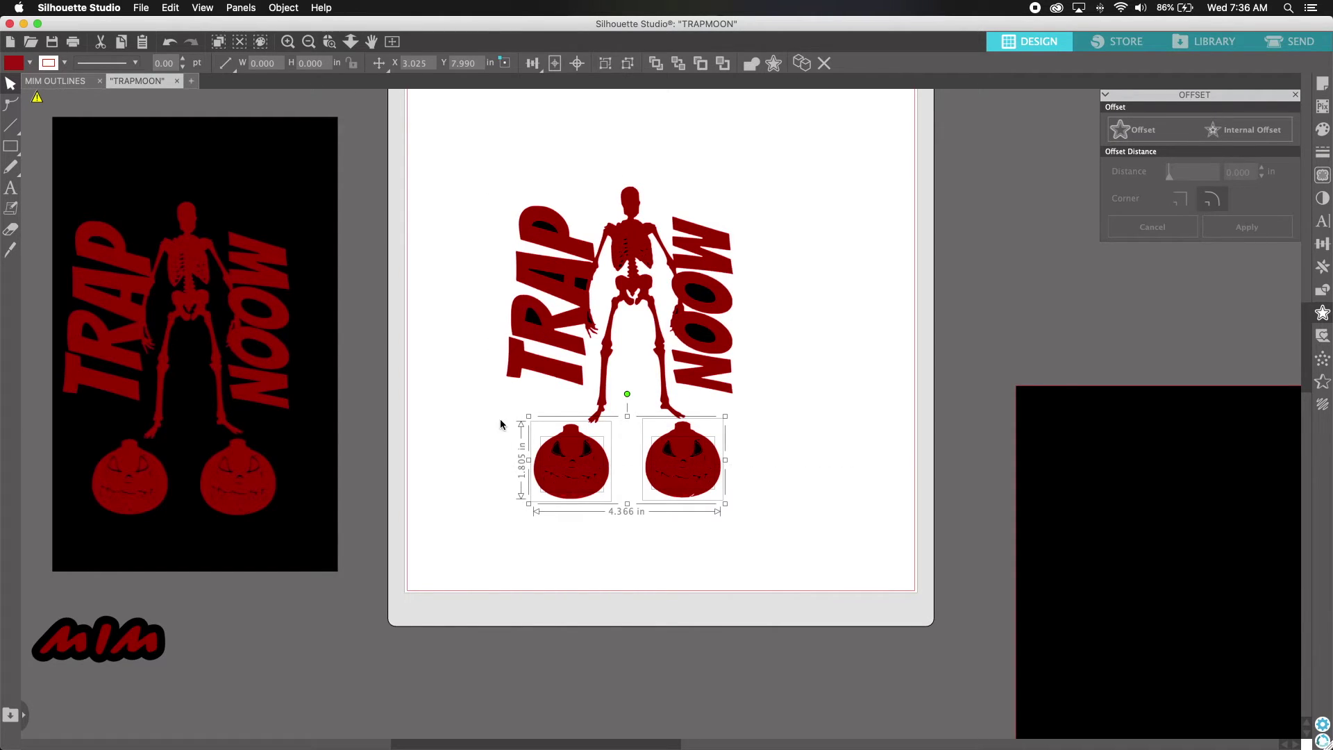
drag(500, 419, 737, 509)
click(806, 498)
drag(791, 435, 557, 475)
right_click(558, 475)
click(631, 654)
click(842, 583)
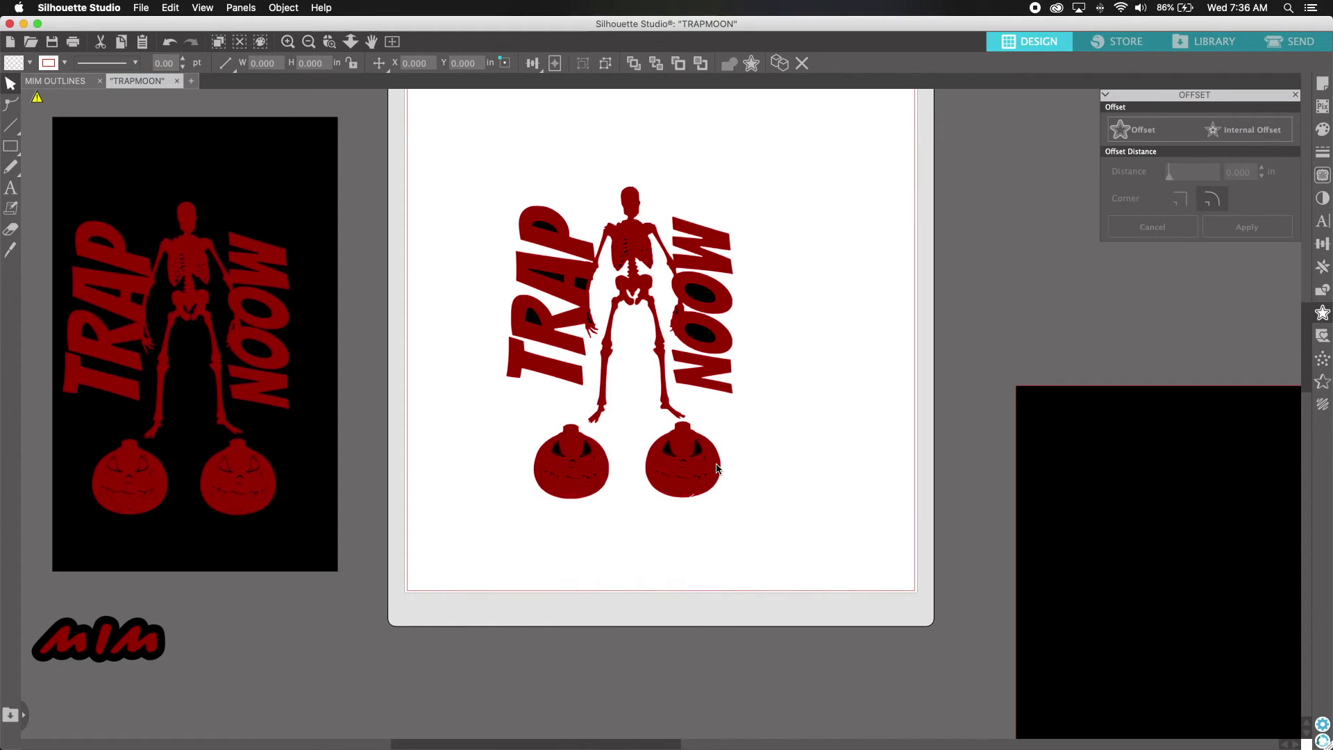
click(717, 468)
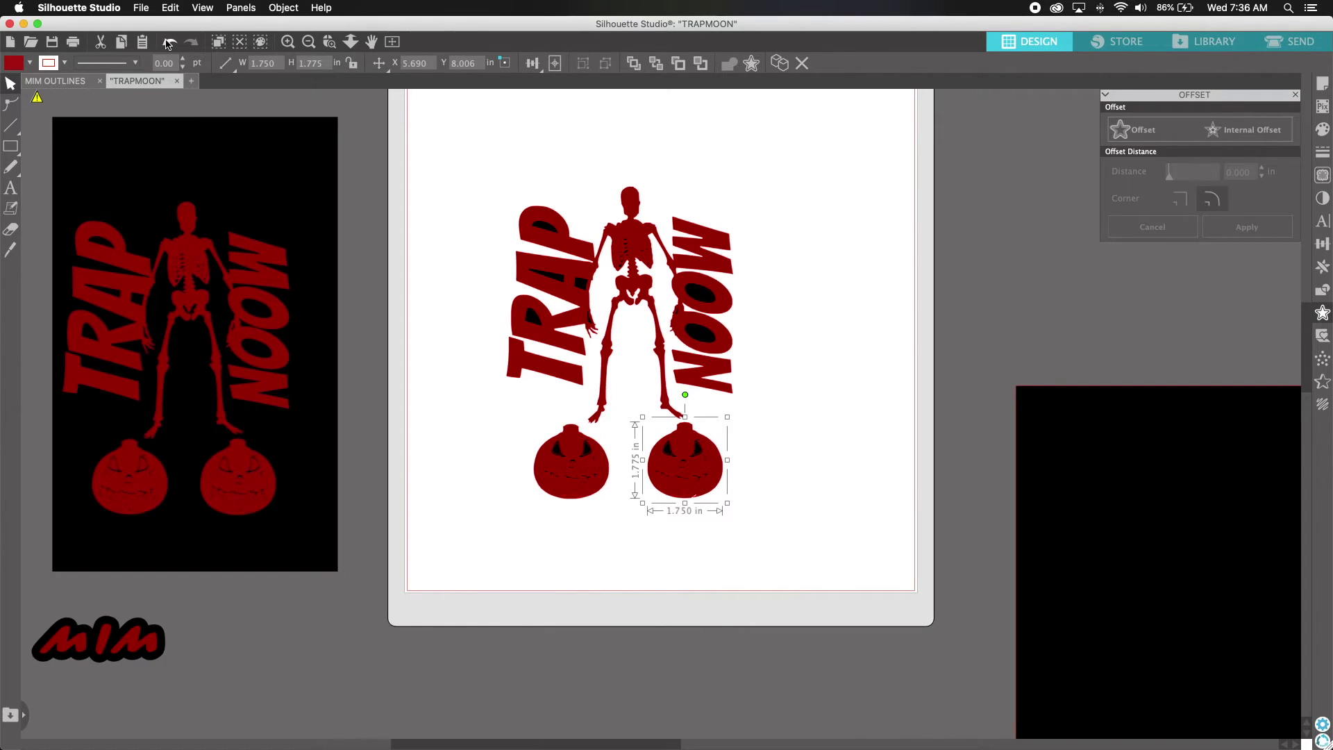
click(169, 43)
- Group the two pumpkins with their facial features and nudge them slightly right beneath the skeleton
drag(734, 459, 517, 513)
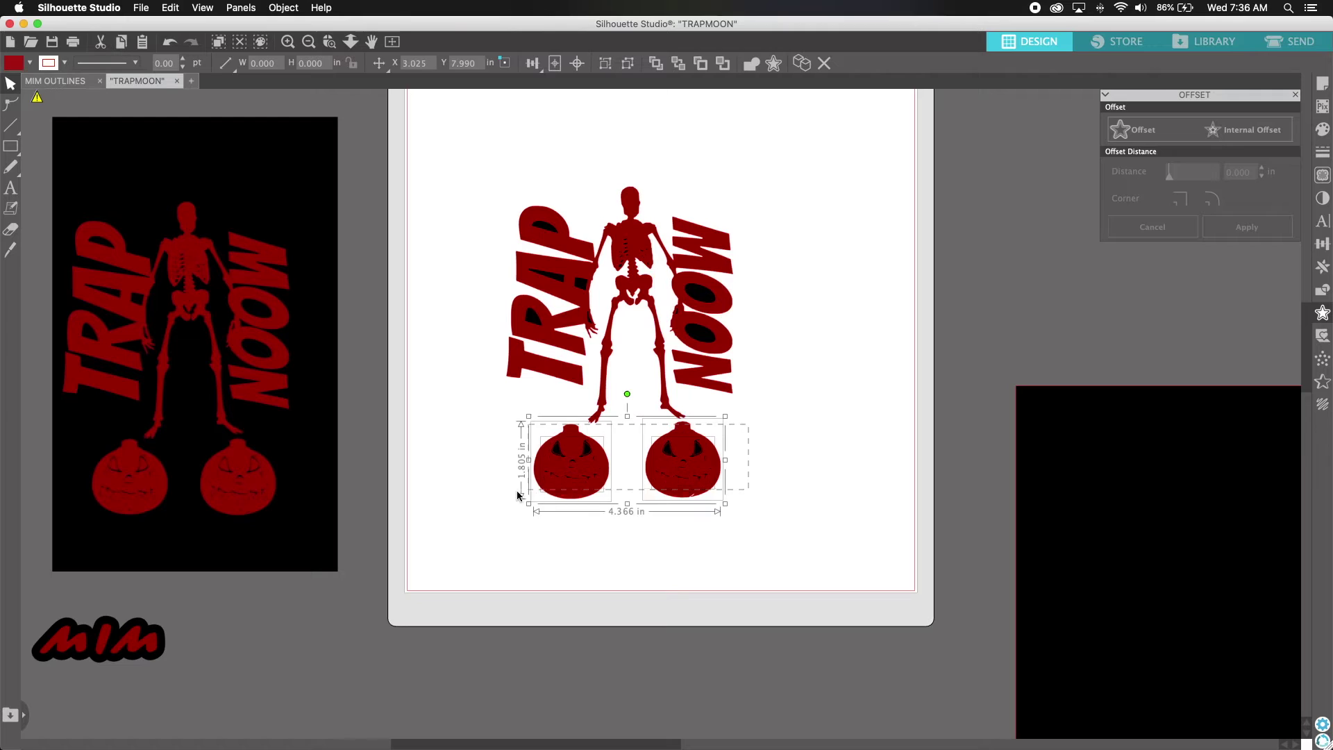
right_click(593, 462)
click(699, 675)
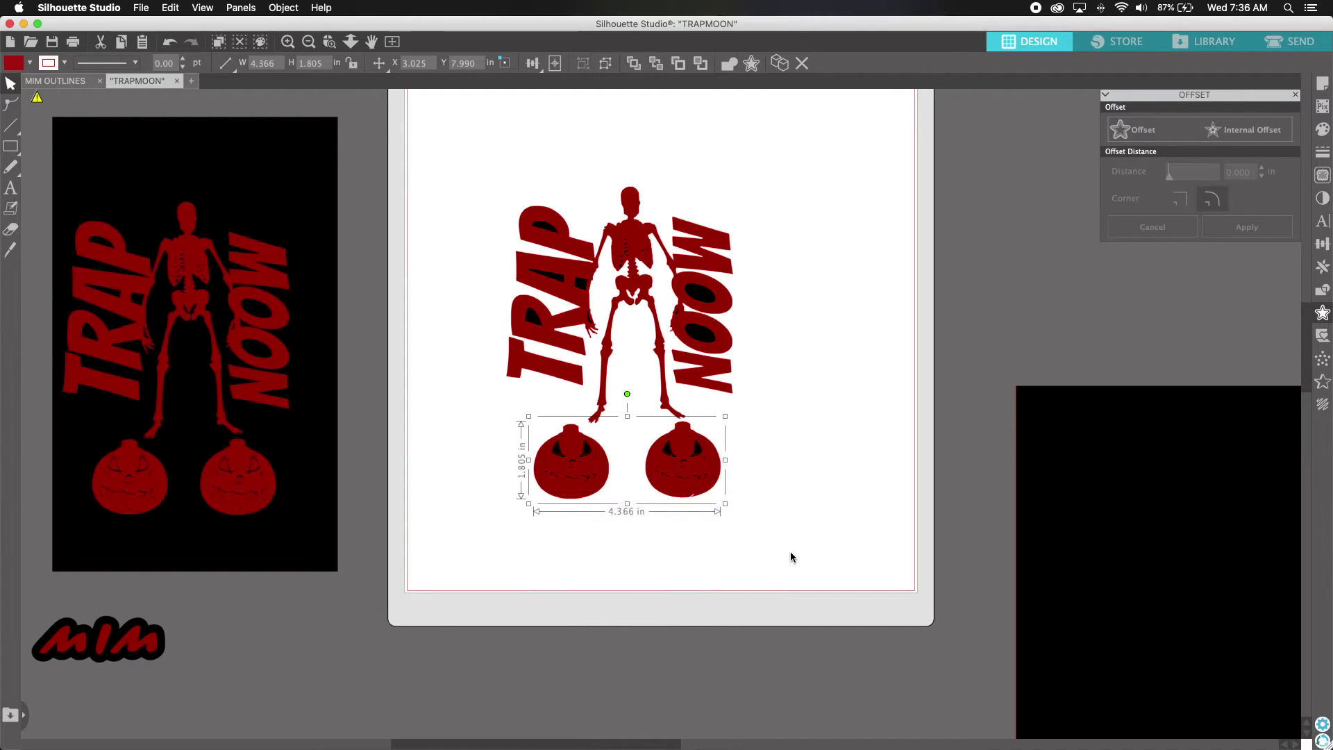
click(790, 551)
drag(699, 467, 708, 470)
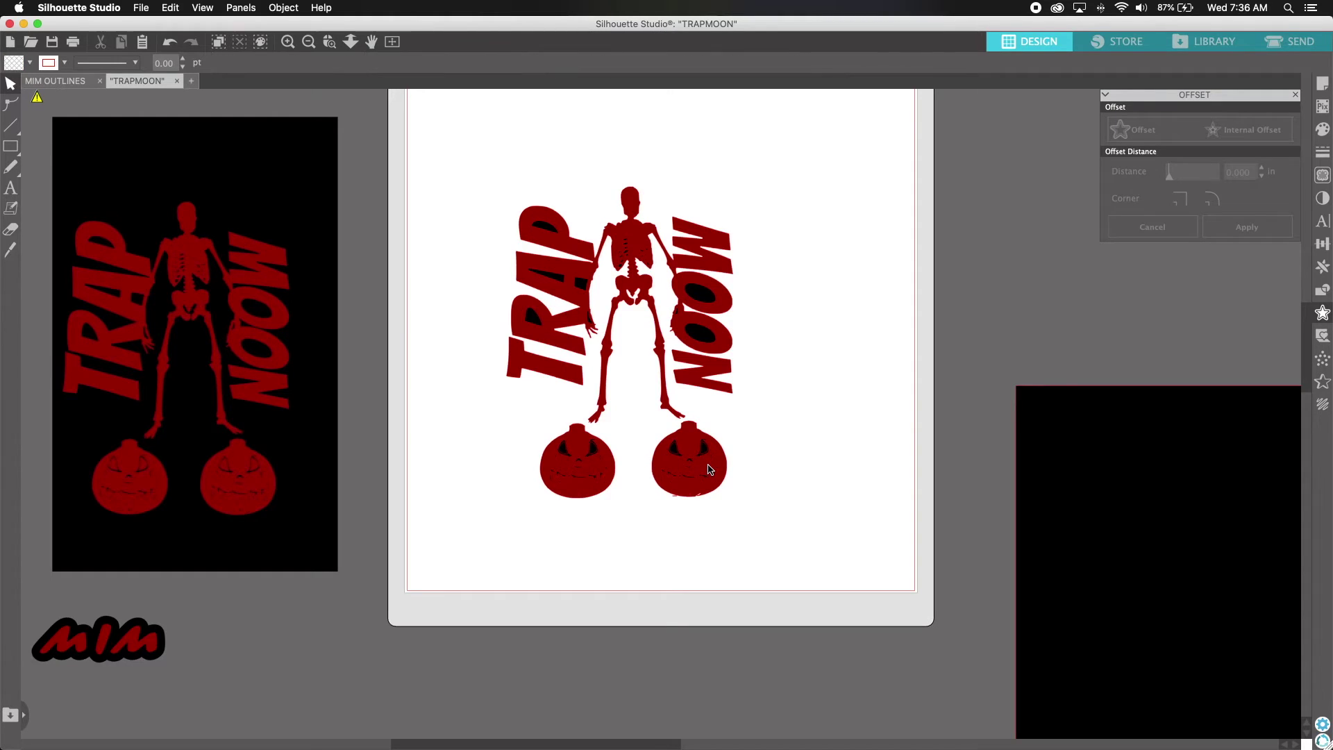
- Group the skeleton, lettering and pumpkins together and create a 0.125 in offset around them
drag(774, 164, 506, 571)
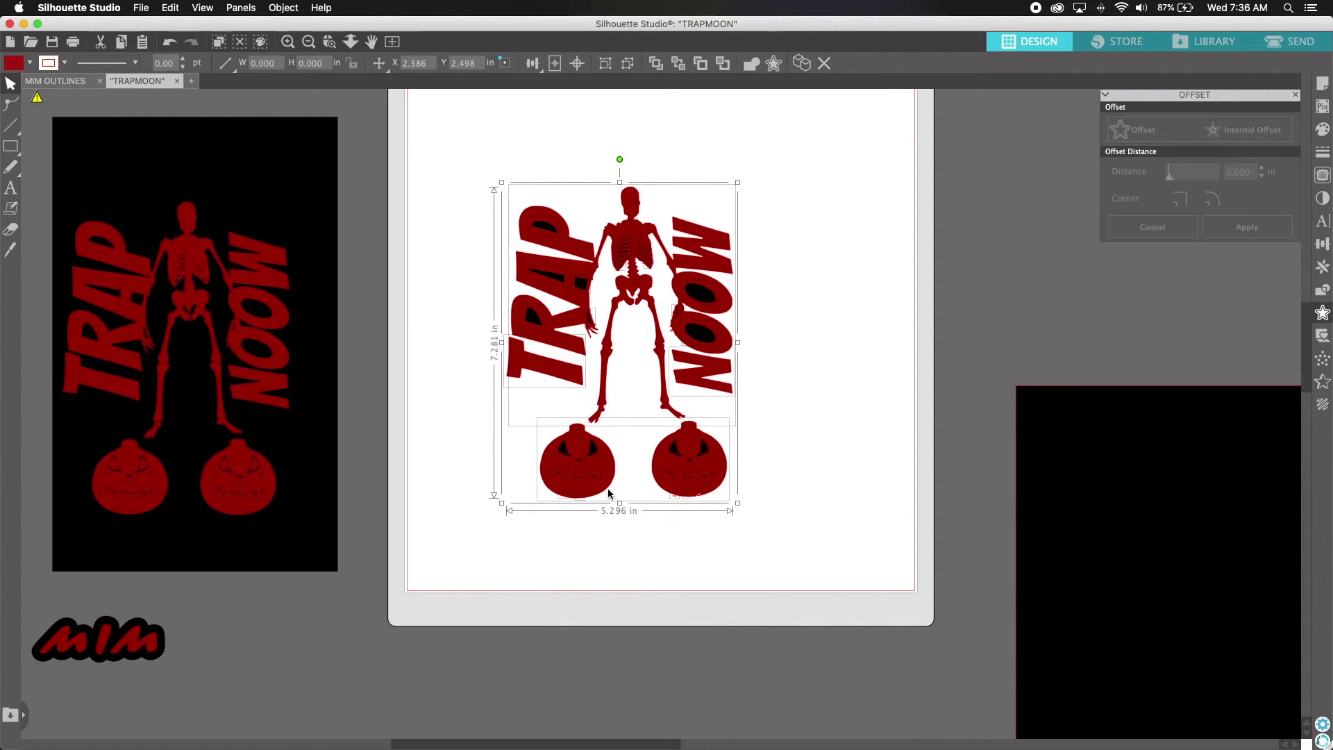
right_click(627, 464)
click(683, 660)
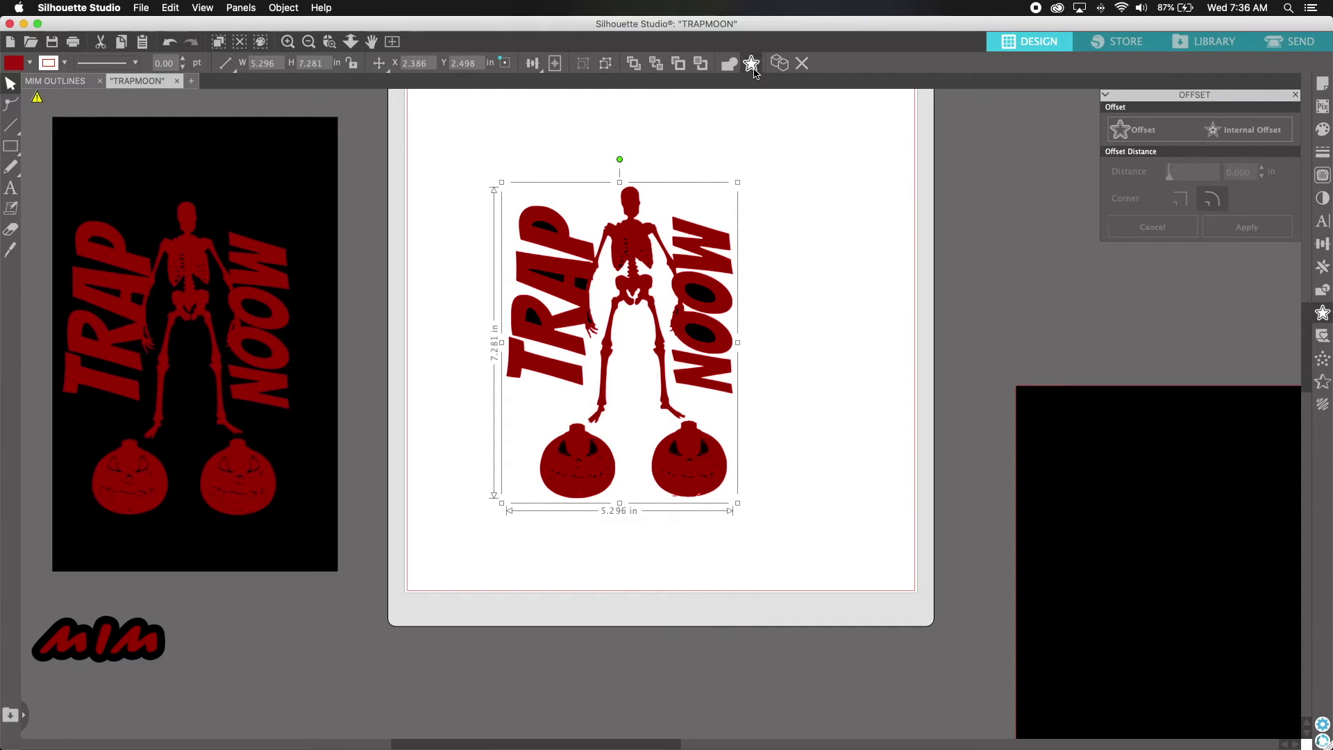
click(696, 474)
click(835, 481)
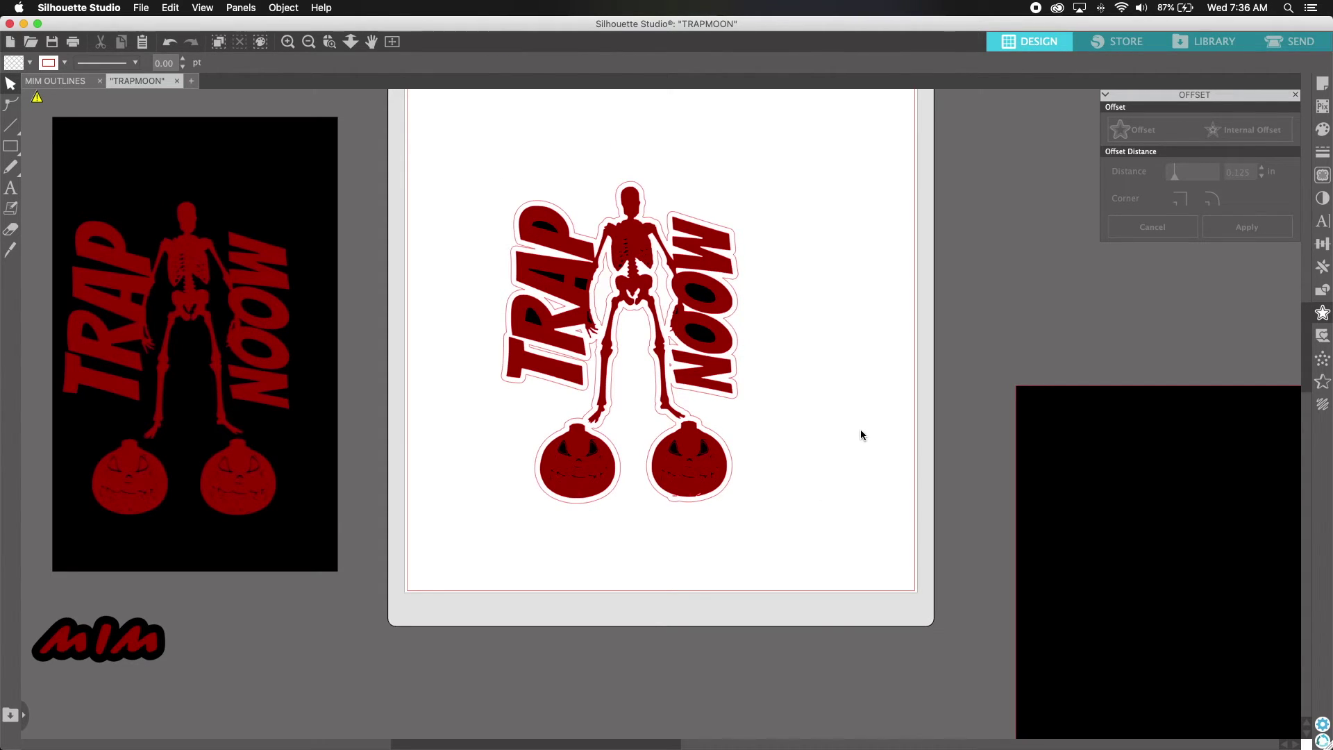
- Release the compound path of the offset outline into separate shapes and deselect them
click(673, 347)
right_click(673, 347)
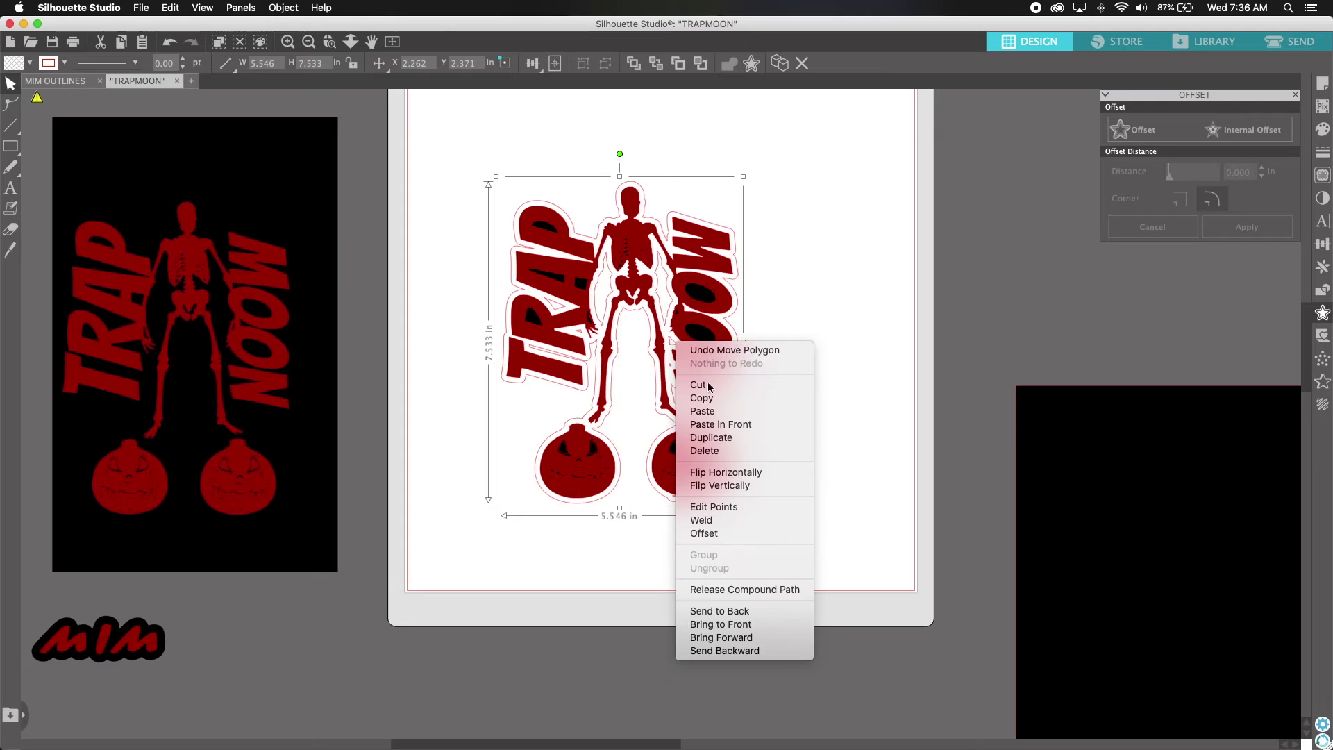
click(731, 590)
click(813, 538)
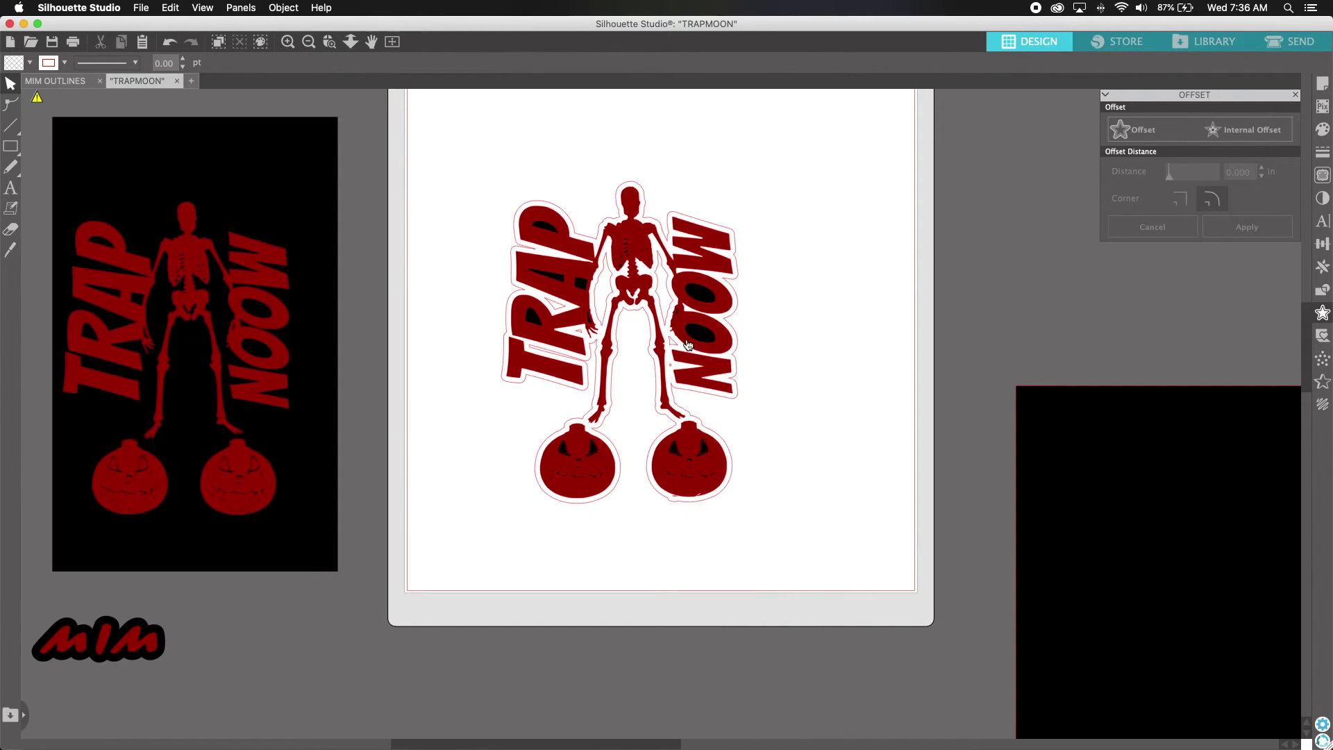
- Delete the small stray offset shapes between the skeleton's leg and the lower letters of MOON
click(677, 345)
click(674, 349)
click(672, 345)
key(Delete)
click(674, 348)
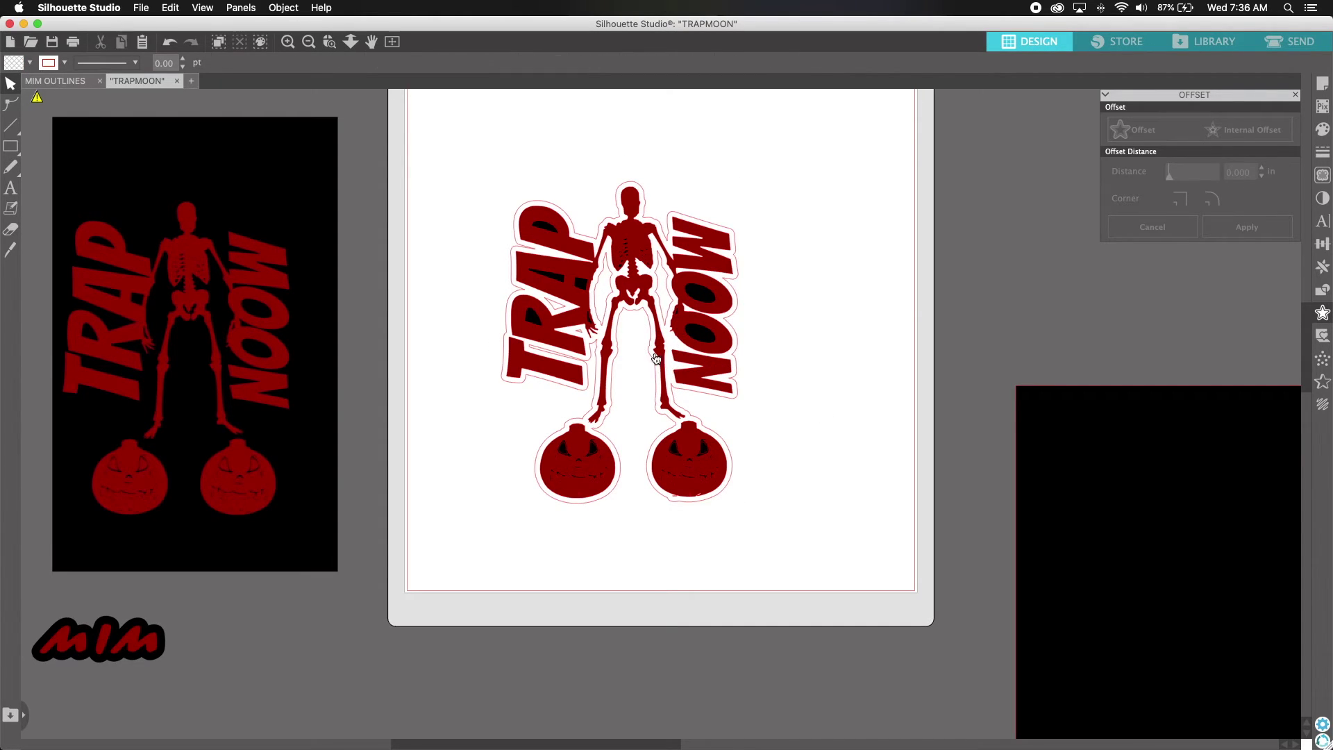
click(581, 334)
key(Delete)
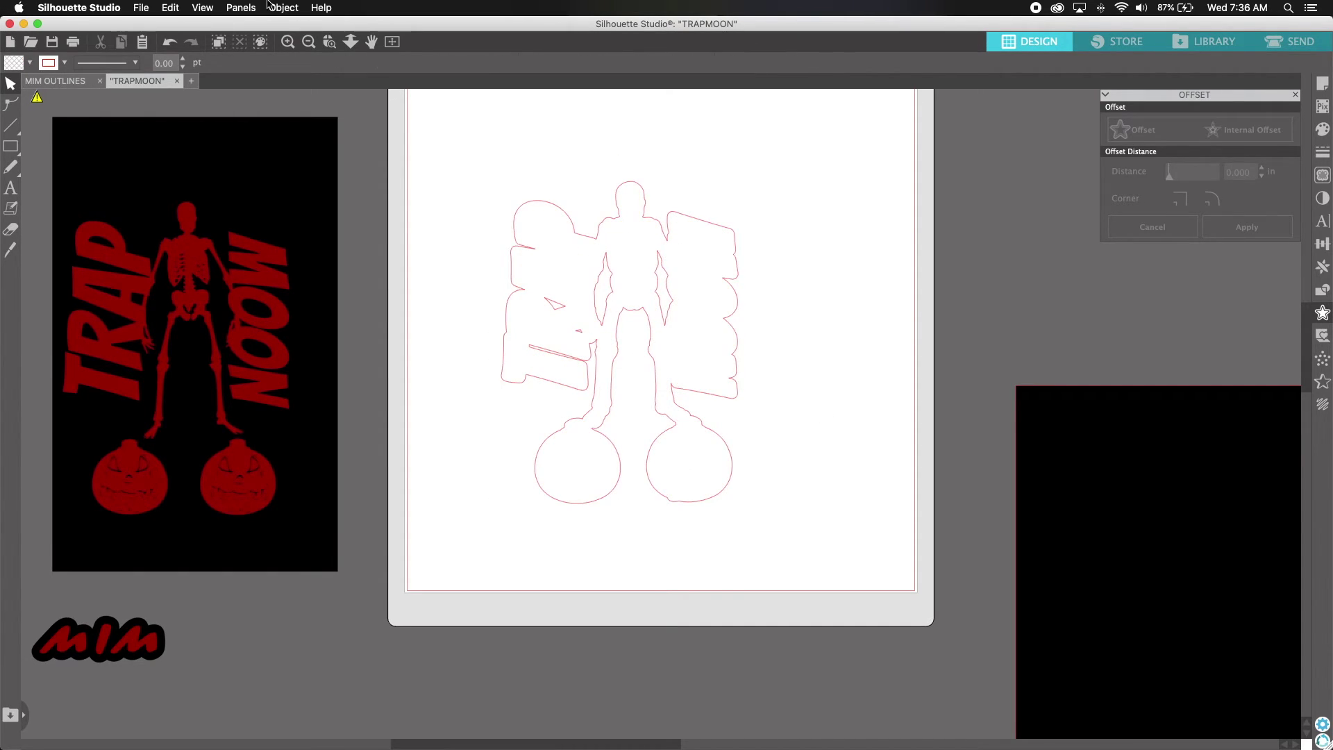
click(169, 42)
click(820, 437)
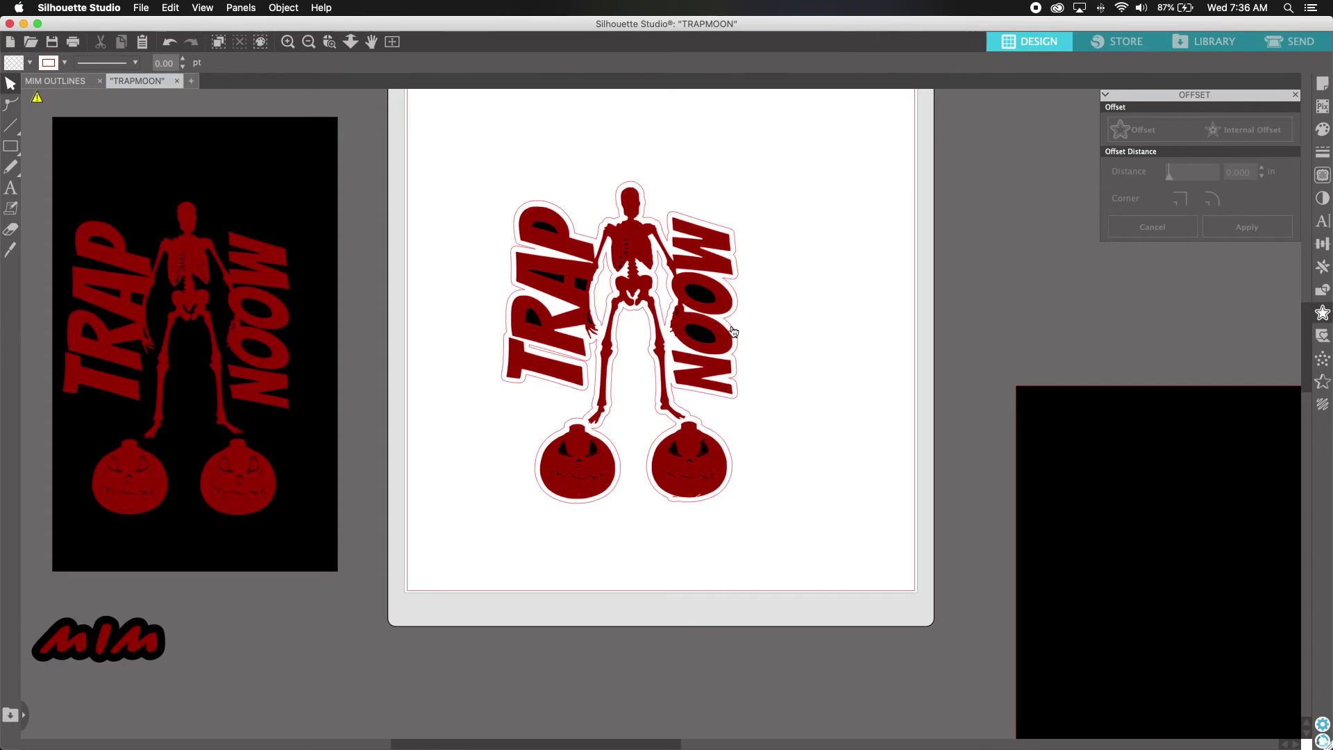
- Fill the outer offset outline around the skeleton, lettering and pumpkins with black
click(706, 504)
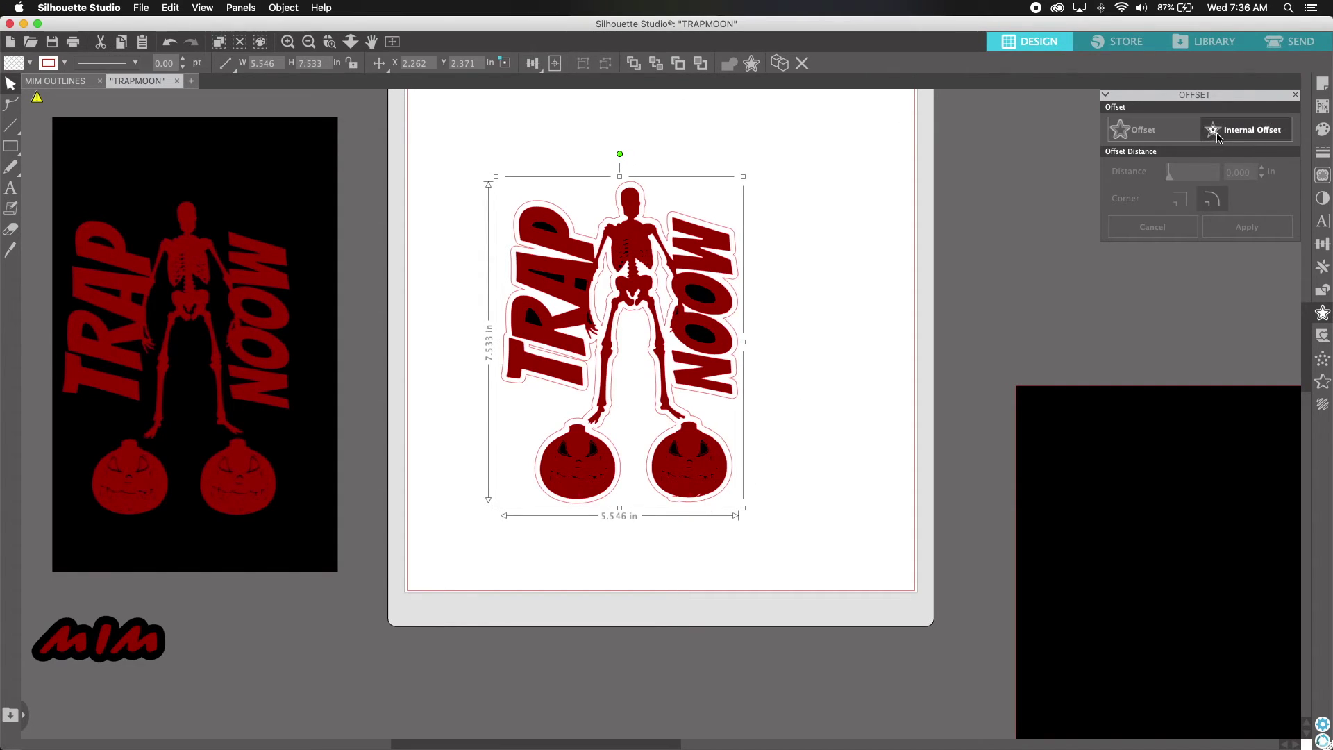
click(1323, 129)
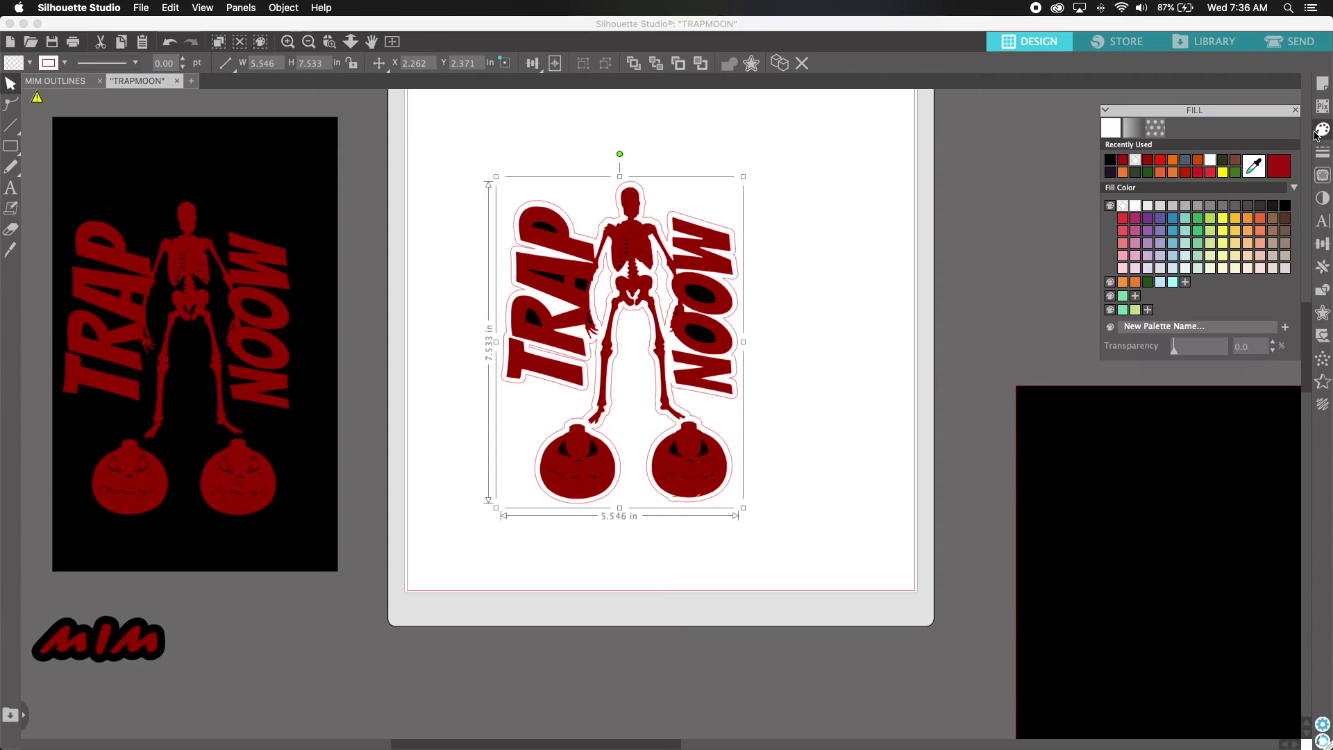
click(1110, 147)
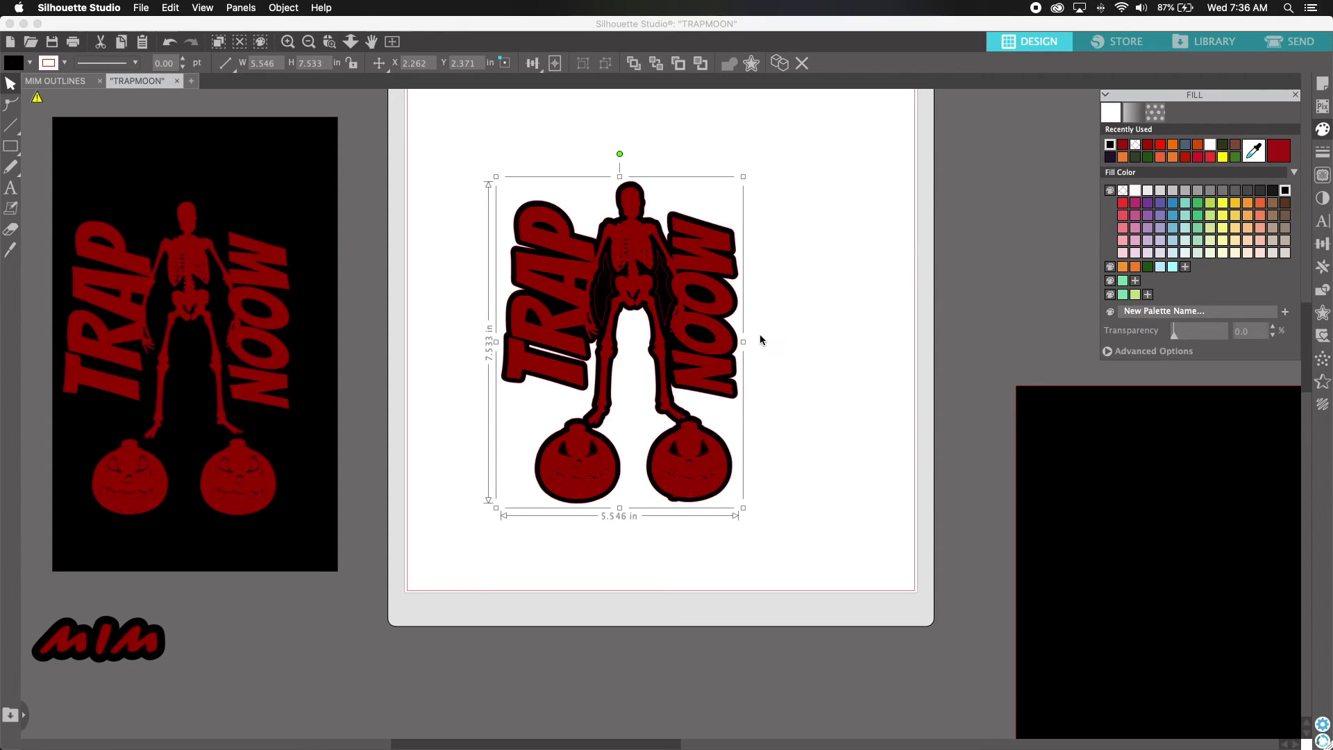
click(883, 476)
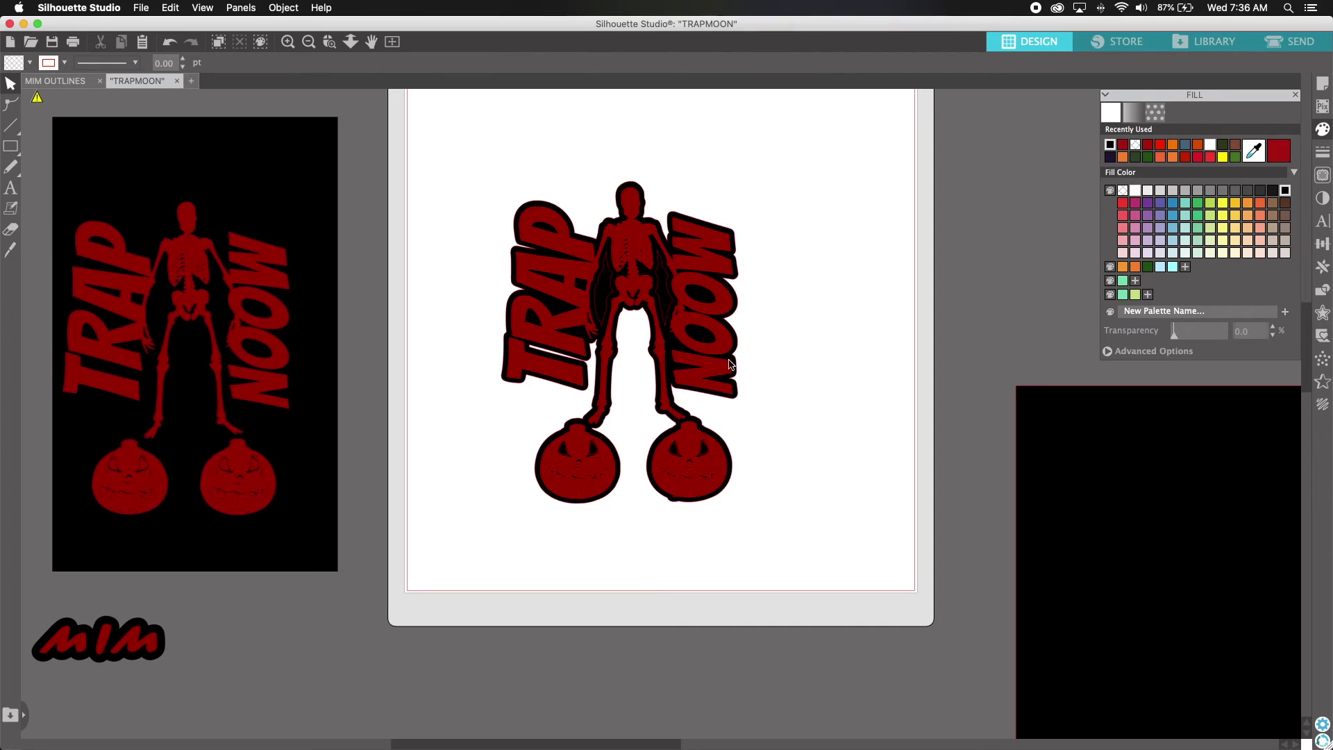
- Delete the leftover inner offset shapes between the skeleton's arms and the lettering on both sides
click(670, 324)
key(Delete)
click(601, 326)
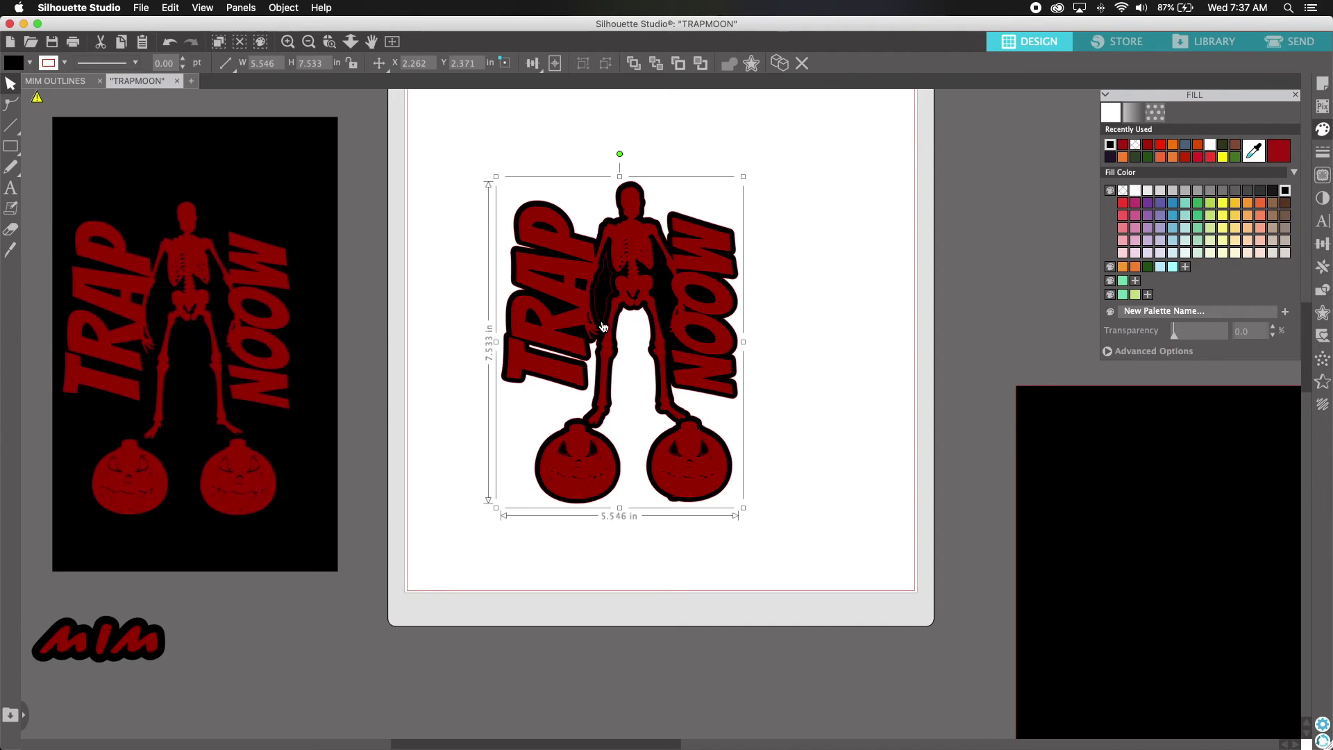
click(793, 396)
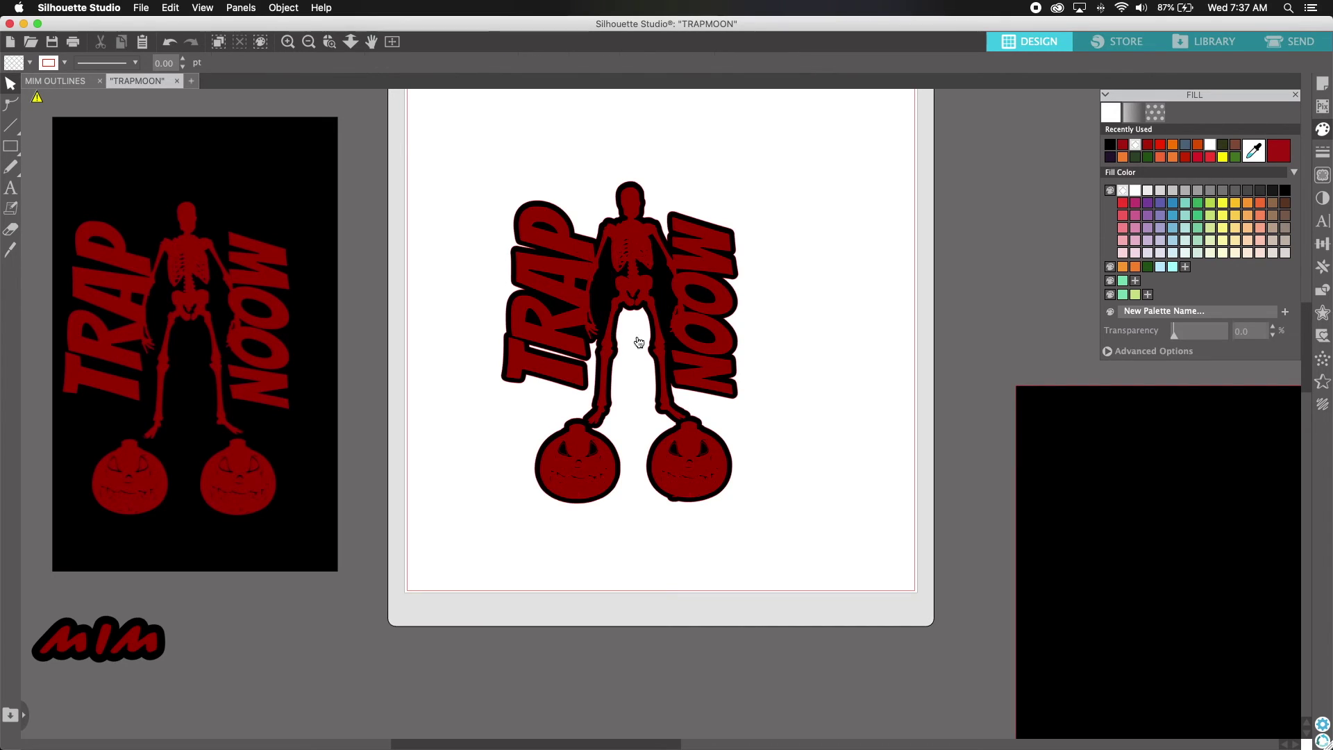
- Set the line colour of the black offset outline to black and deselect it
click(733, 479)
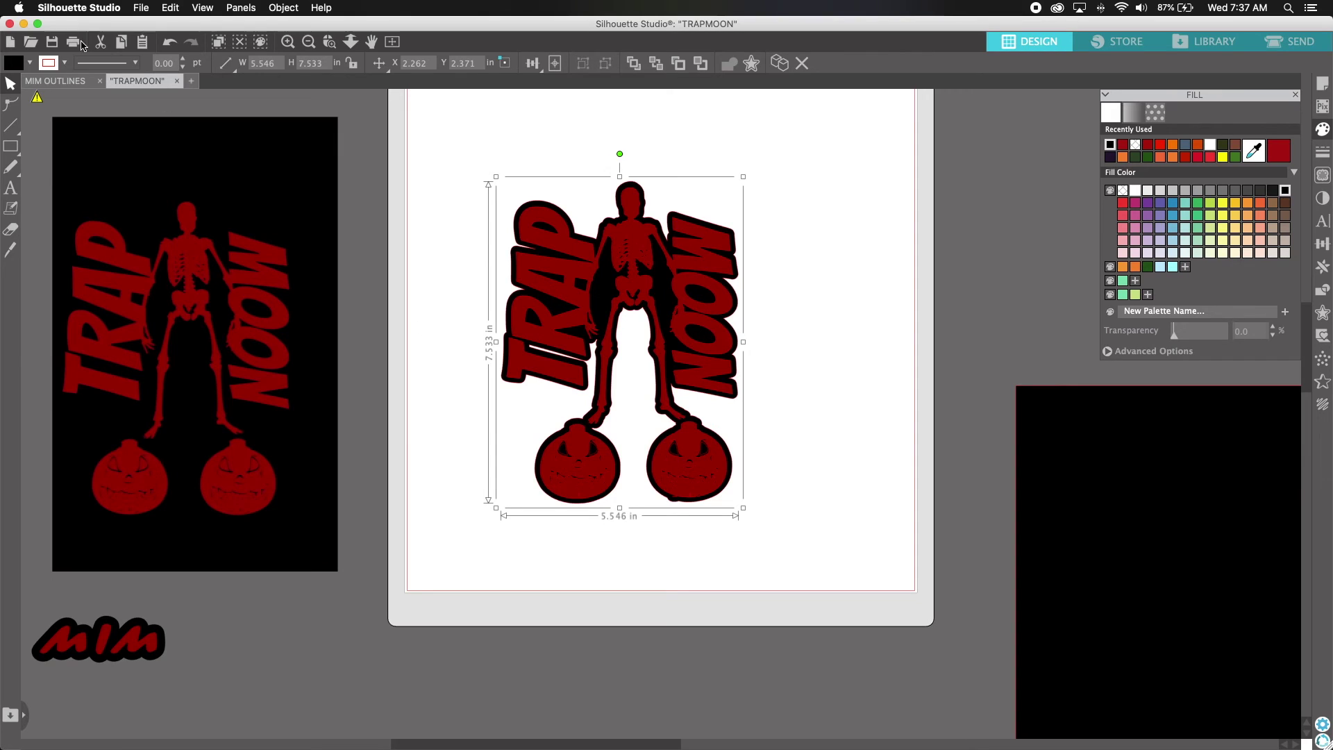
click(65, 63)
click(798, 394)
- Select the whole TRAP MOON design and scale it down to about 2.523 by 3.427 in
drag(797, 190, 610, 493)
scroll(610, 378, up, 3)
drag(741, 505, 625, 411)
- Change the page to letter size and turn on the registration marks
click(1321, 84)
click(1232, 201)
click(1200, 303)
click(1154, 111)
click(1114, 148)
- Duplicate the design three times and arrange the four copies in a two-by-two grid inside the registration marks
key(super+d)
key(super+d)
key(super+d)
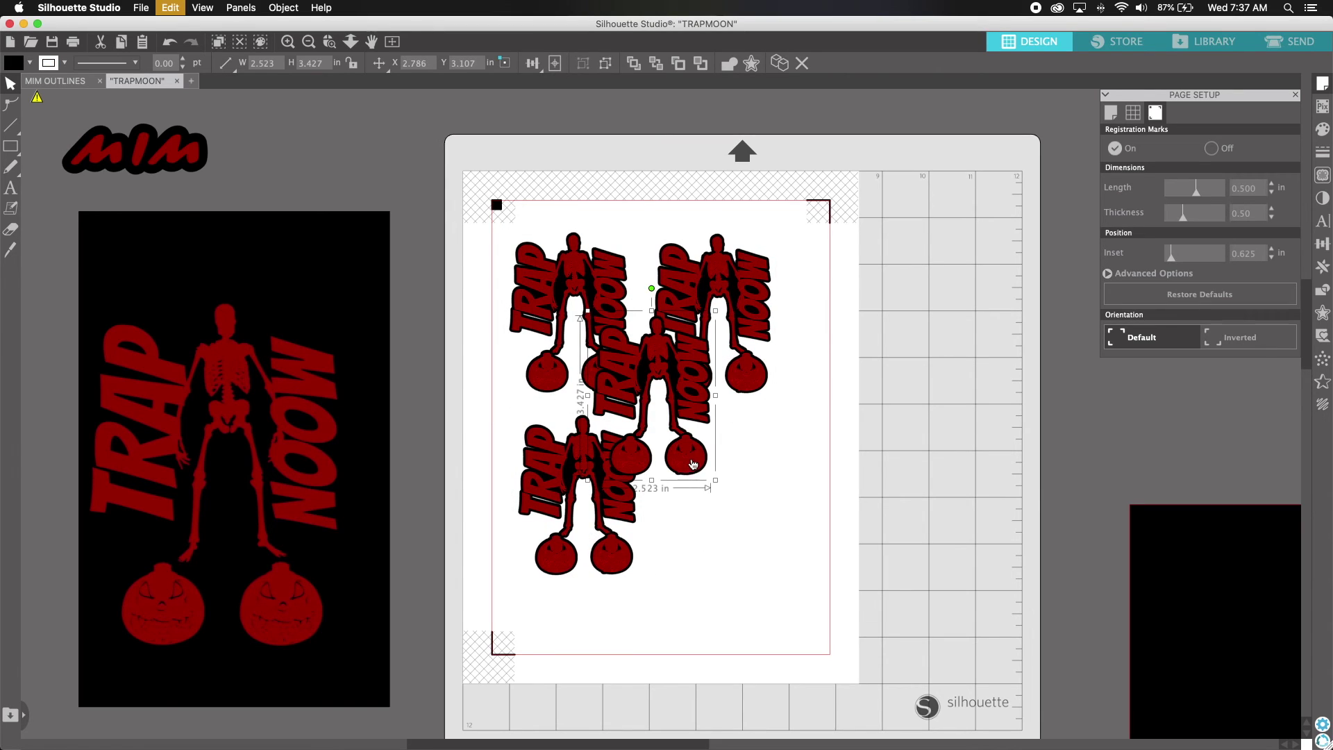
drag(693, 464, 758, 568)
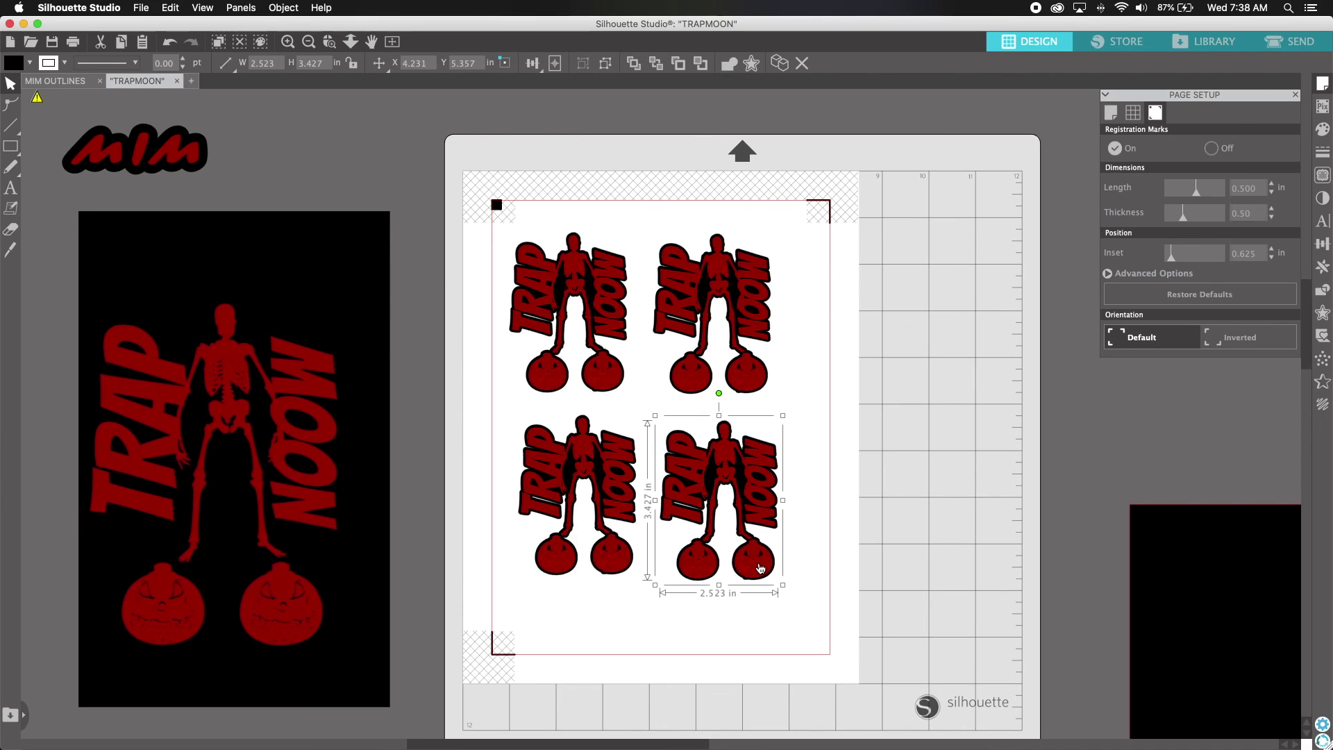
click(848, 558)
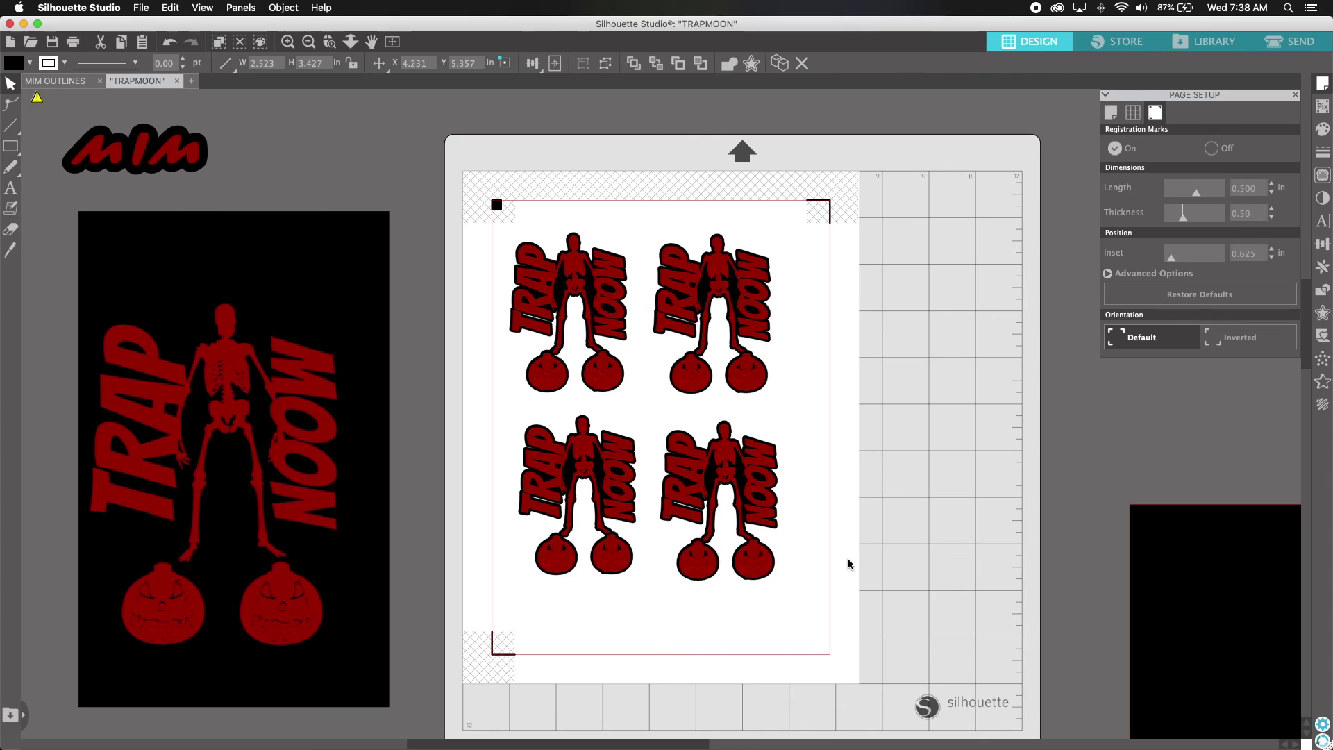
- Fine-tune the upper row by moving its right copy slightly right and its left copy slightly up
scroll(811, 467, up, 2)
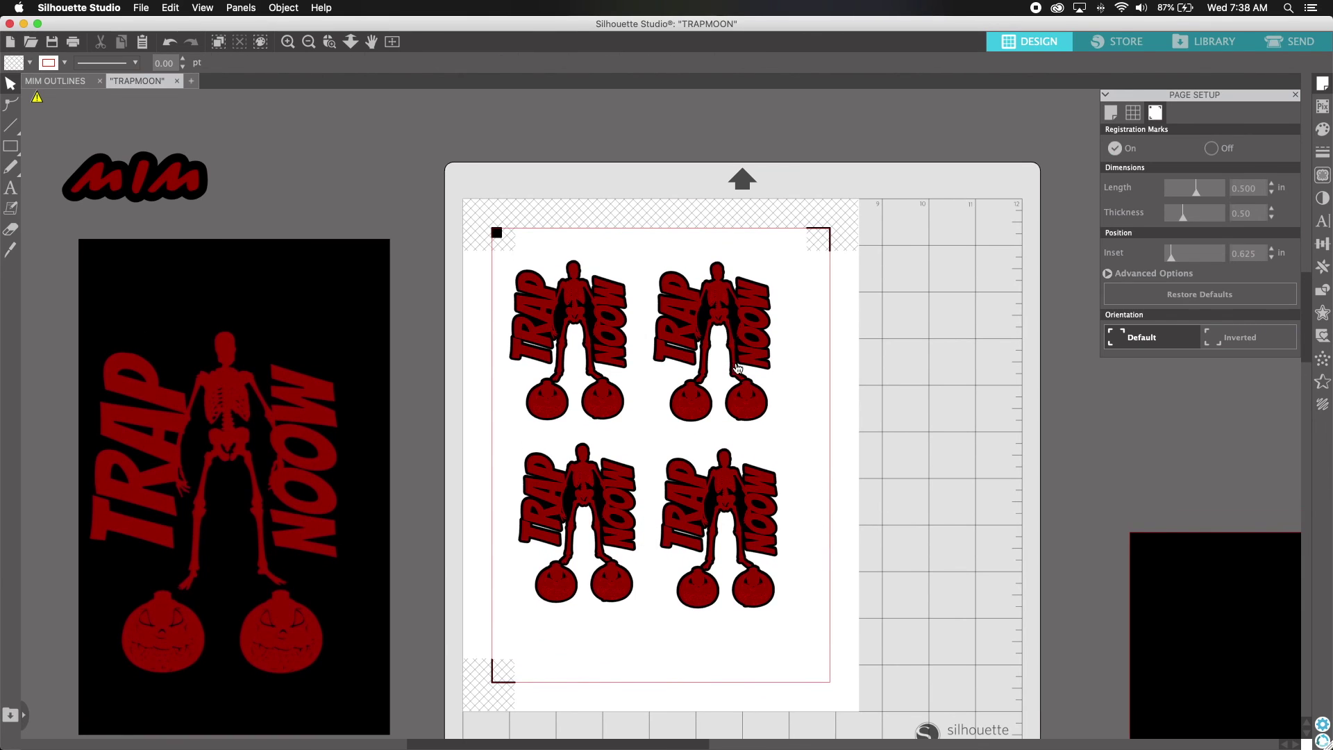
drag(731, 362, 737, 364)
click(676, 369)
drag(596, 370, 594, 367)
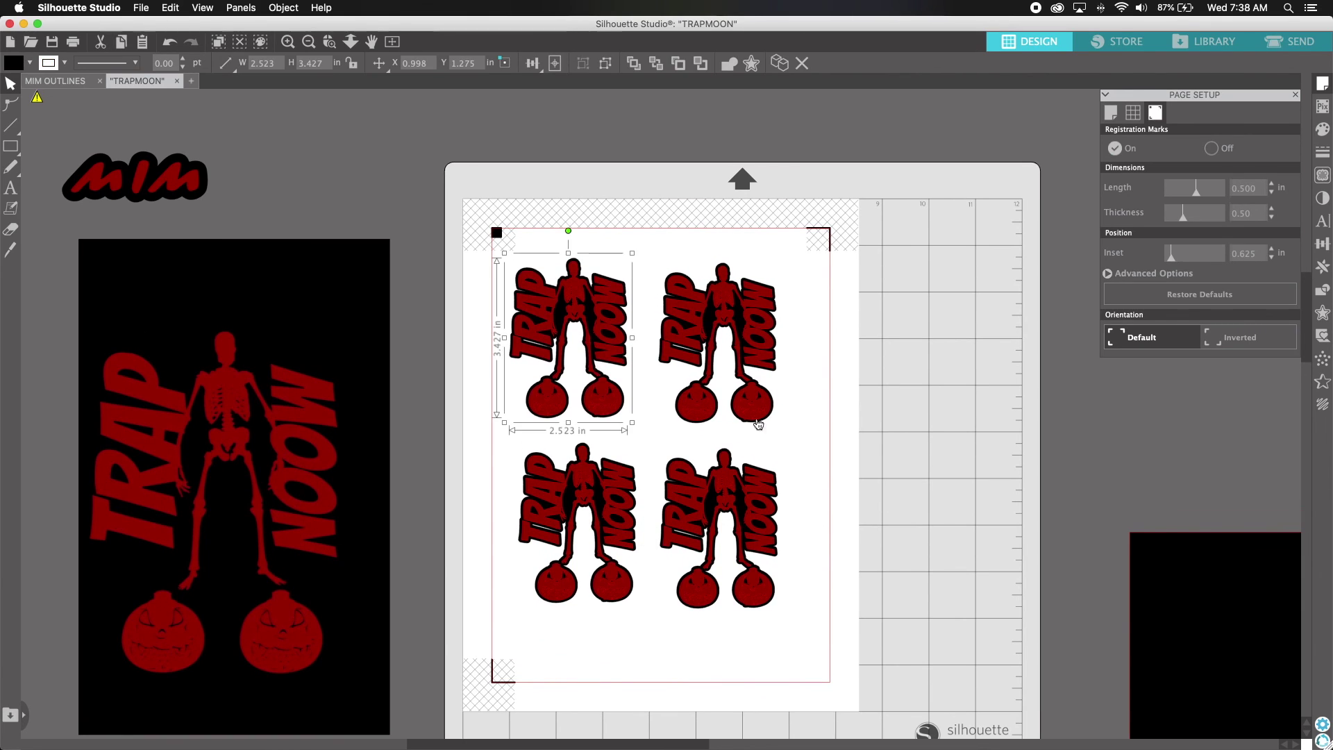
click(788, 431)
- Prepare the job for sending with cutting by line colour, enabling the black RGB (0,0,0) lines and disabling the red RGB (255,0,0) lines
click(1279, 43)
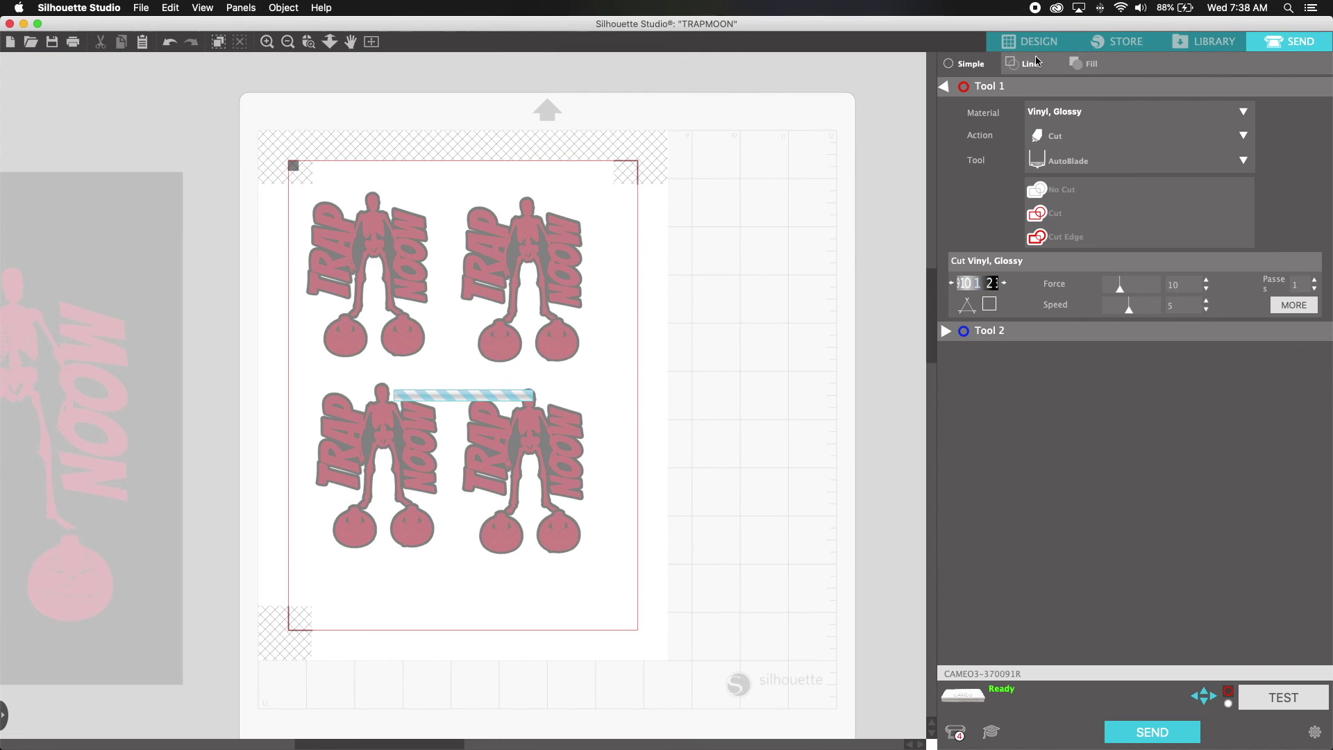
click(1036, 61)
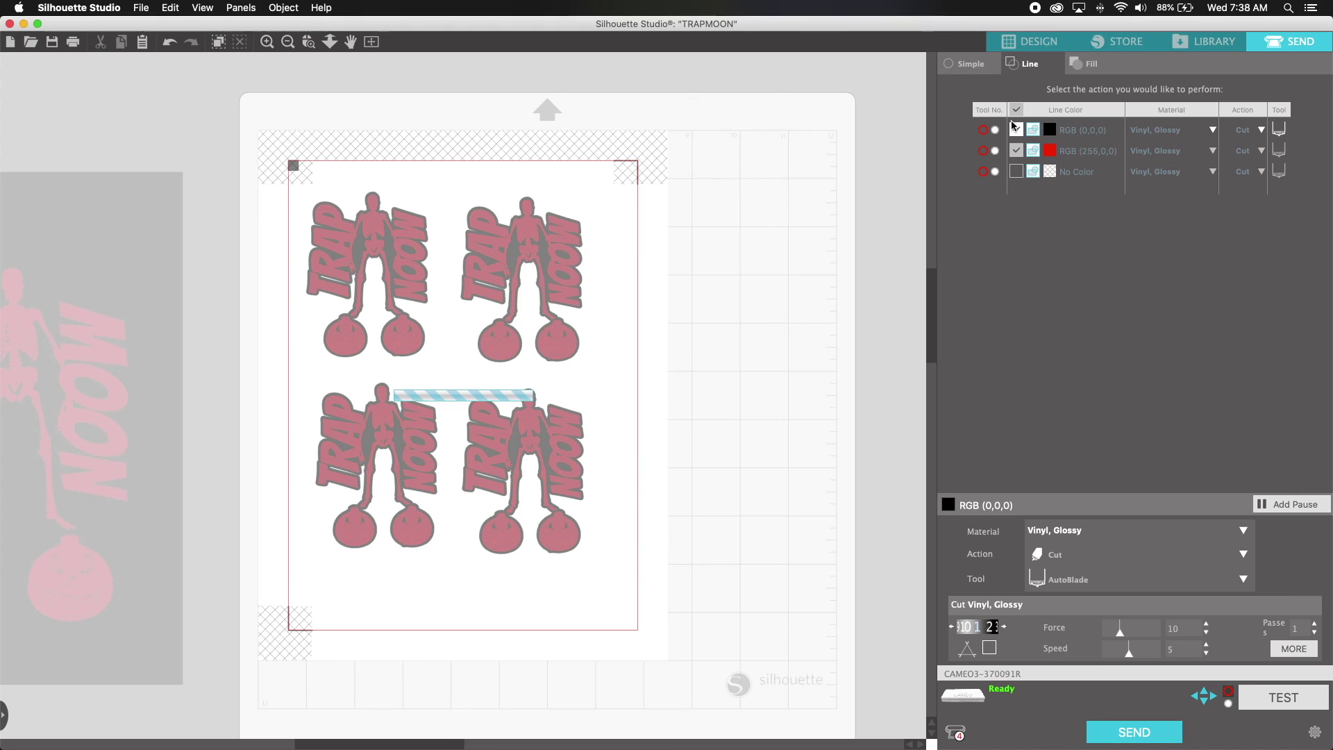
click(1015, 129)
click(1015, 150)
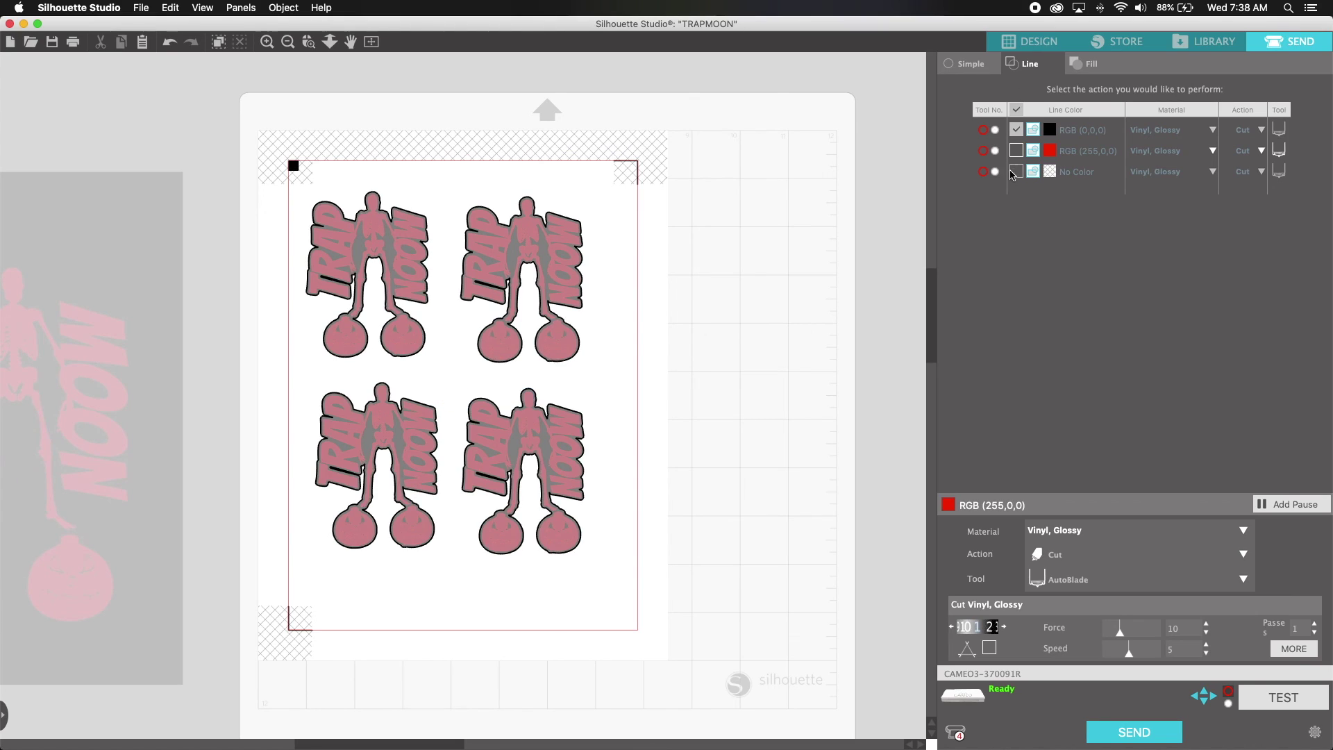